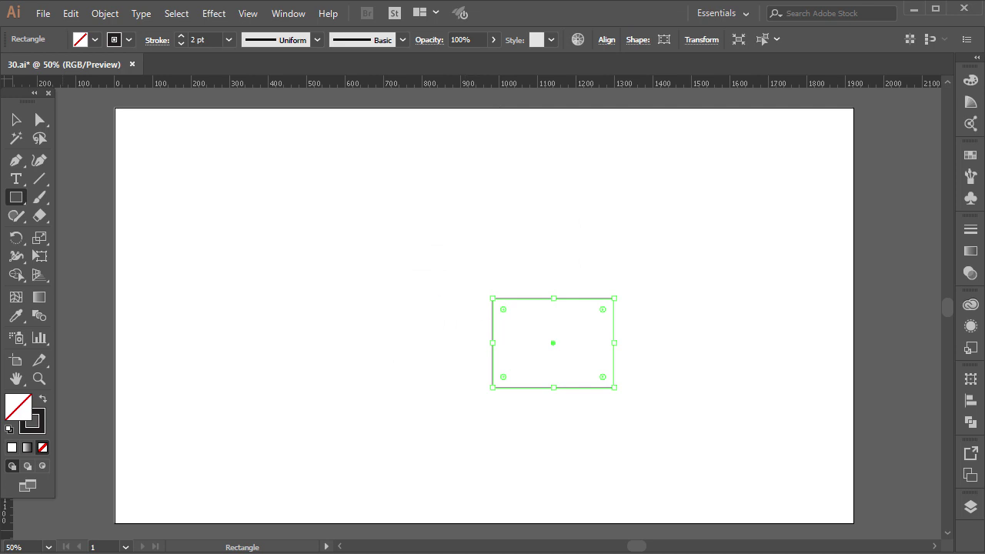
Move the rectangle toward the upper left of its current place and slightly round all its corners
{"action": "left_click_drag", "start_coordinate": [582, 343], "coordinate": [456, 315]}
{"action": "key", "text": "ctrl+="}
{"action": "left_click_drag", "start_coordinate": [518, 278], "coordinate": [509, 287]}
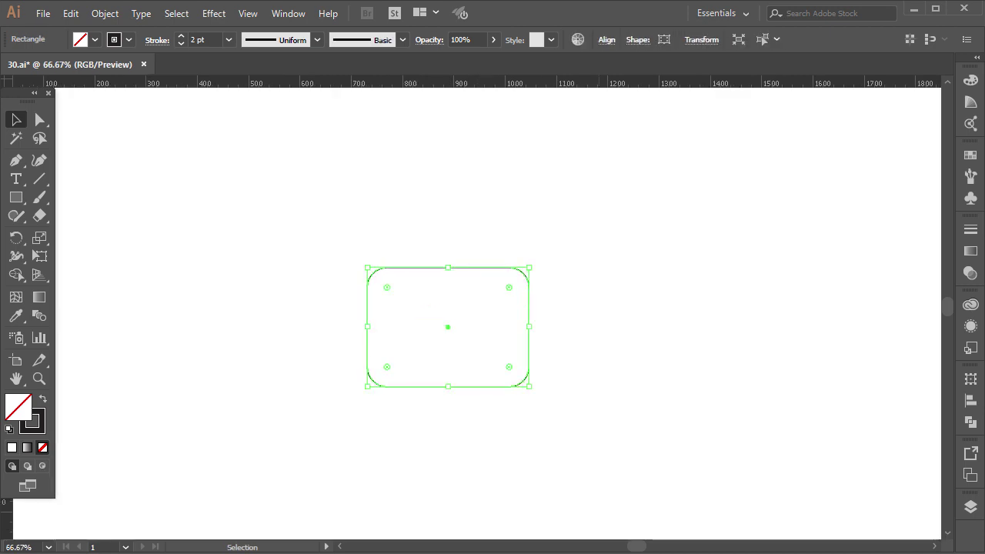
{"action": "key", "text": "ctrl+shift+a"}
{"action": "key", "text": "ctrl+="}
Duplicate the rounded rectangle in place and scale the copy down slightly about its center to form an inner outline
{"action": "left_click", "coordinate": [487, 250]}
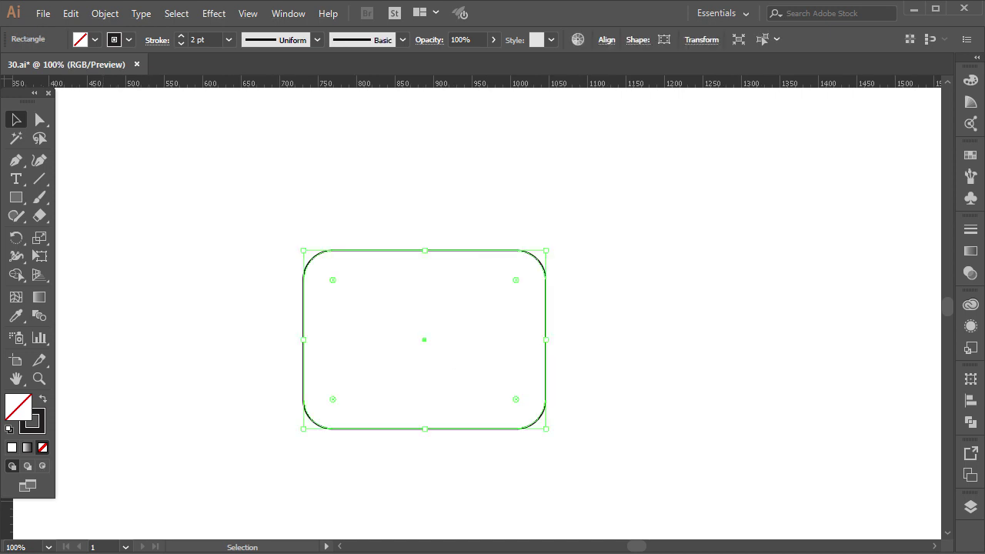
{"action": "left_click", "coordinate": [70, 13]}
{"action": "left_click", "coordinate": [95, 88]}
{"action": "left_click", "coordinate": [70, 13]}
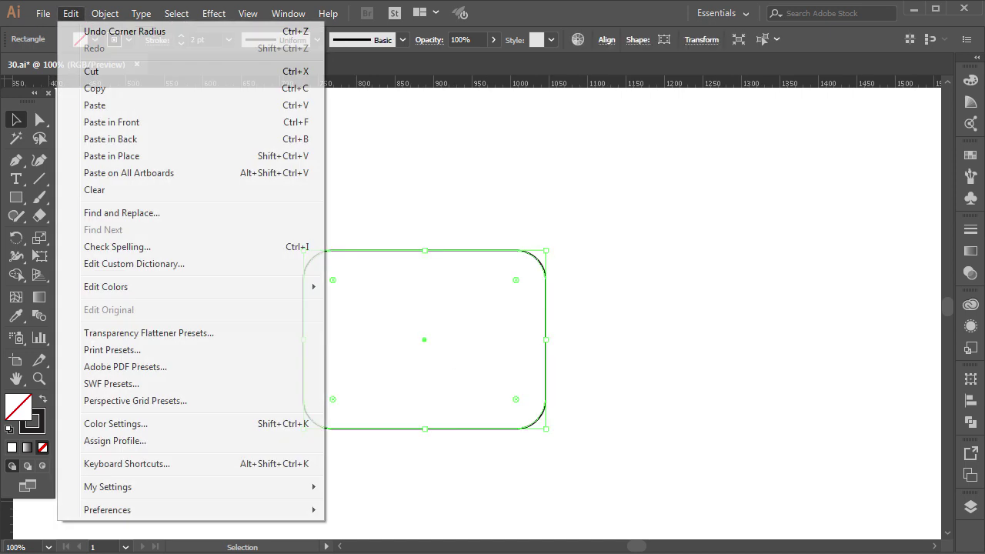
{"action": "left_click", "coordinate": [112, 155]}
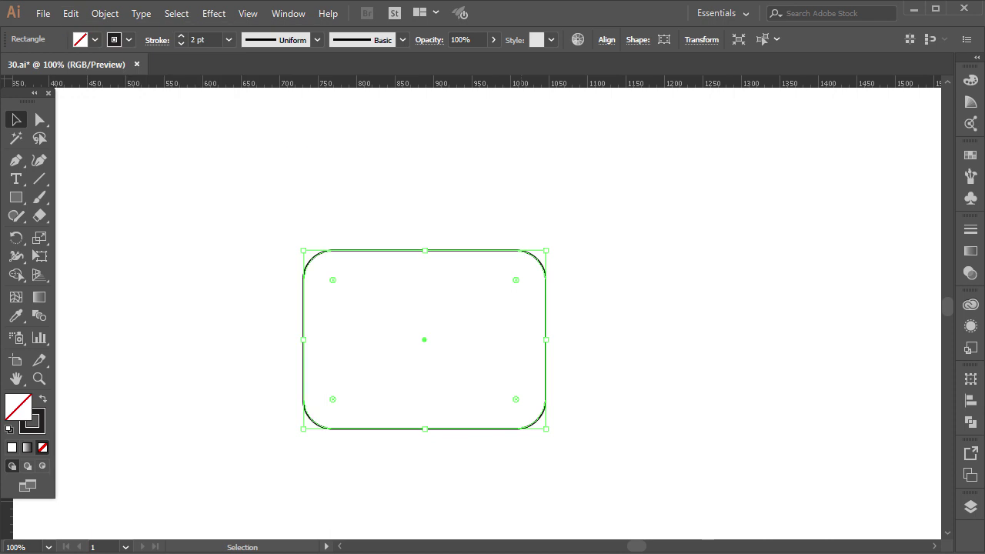
{"action": "mouse_move", "coordinate": [545, 250]}
{"action": "left_mouse_down"}
{"action": "mouse_move", "coordinate": [528, 264]}
{"action": "mouse_move", "coordinate": [538, 256]}
{"action": "left_mouse_up"}
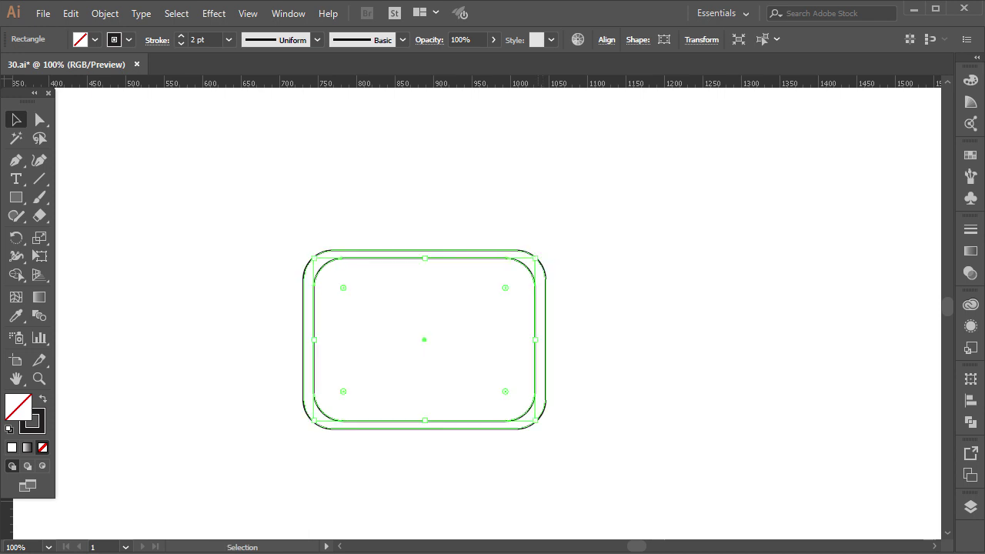
Draw a rectangle about 550 px wide over the upper half of the wallet, its lower edge crossing the wallet's center
{"action": "key", "text": "m"}
{"action": "left_click_drag", "start_coordinate": [203, 159], "coordinate": [625, 339]}
{"action": "key", "text": "v"}
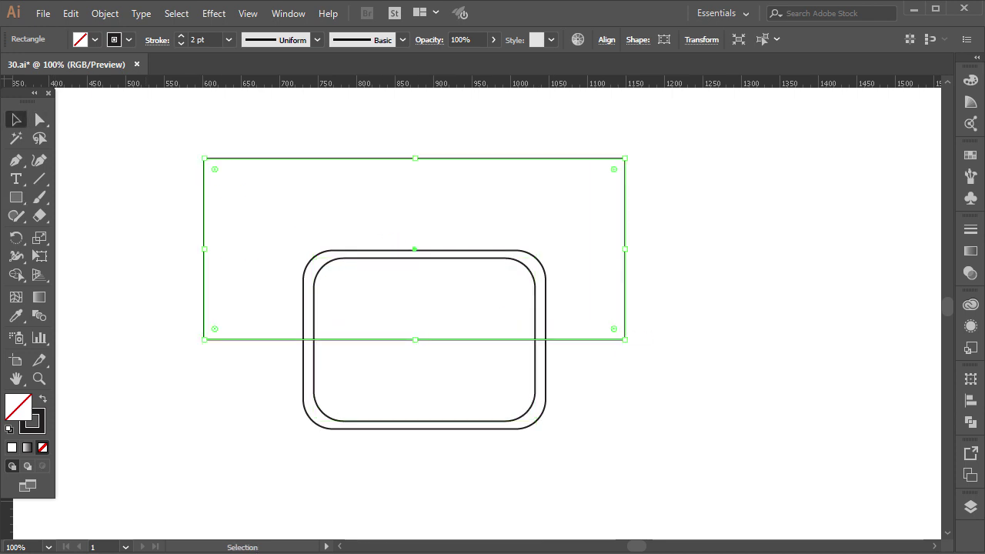
{"action": "key", "text": "ctrl+shift+a"}
{"action": "key", "text": "ctrl+="}
Reduce the corner radius of the inner rounded rectangle
{"action": "left_click", "coordinate": [513, 228]}
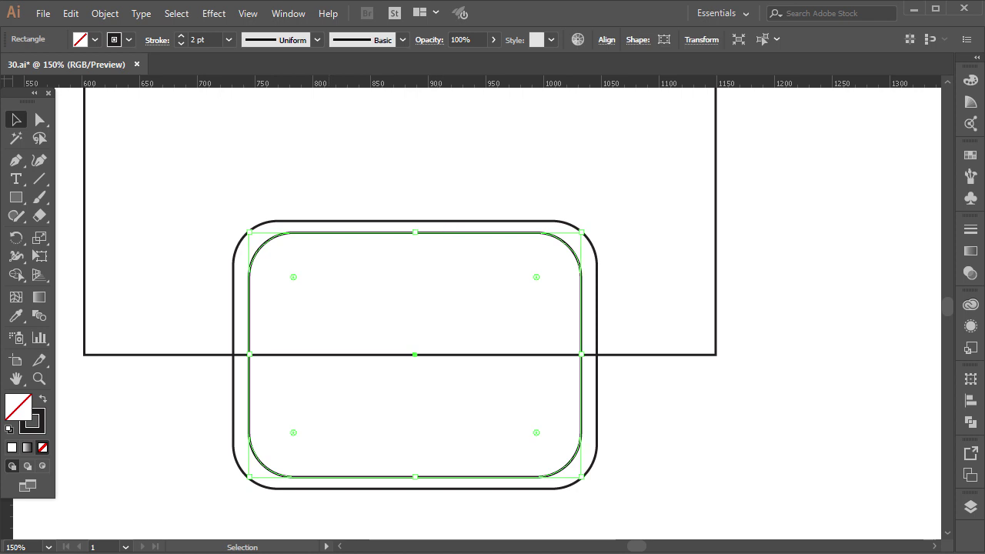
{"action": "left_click_drag", "start_coordinate": [293, 277], "coordinate": [272, 256]}
{"action": "left_click", "coordinate": [647, 400]}
{"action": "scroll", "coordinate": [492, 308], "scroll_direction": "down", "scroll_amount": 1}
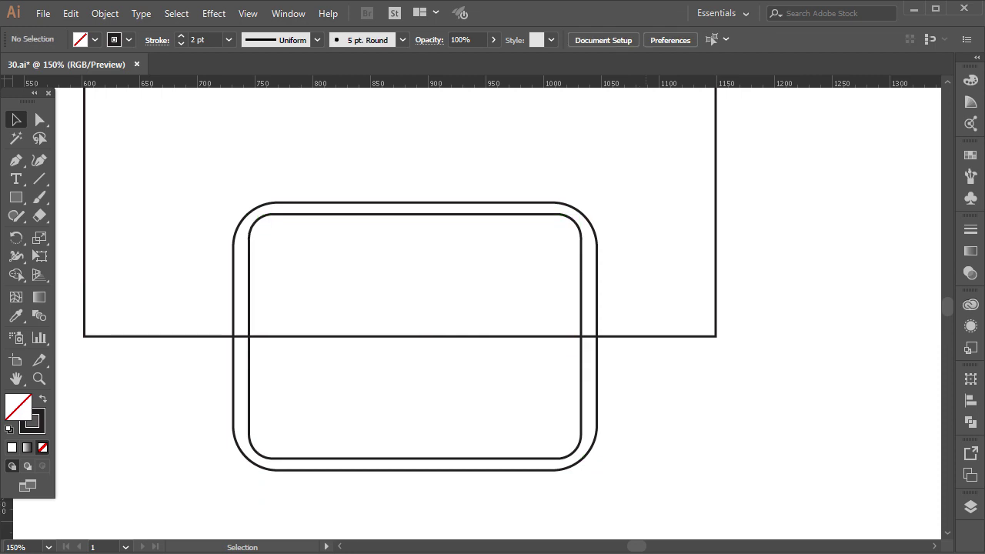
{"action": "left_click", "coordinate": [409, 213]}
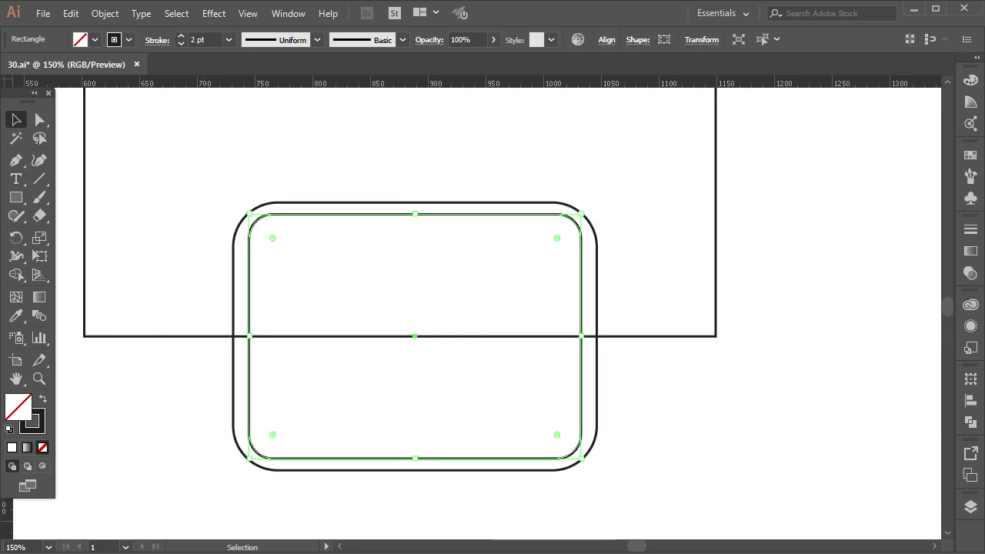
{"action": "left_click", "coordinate": [197, 209]}
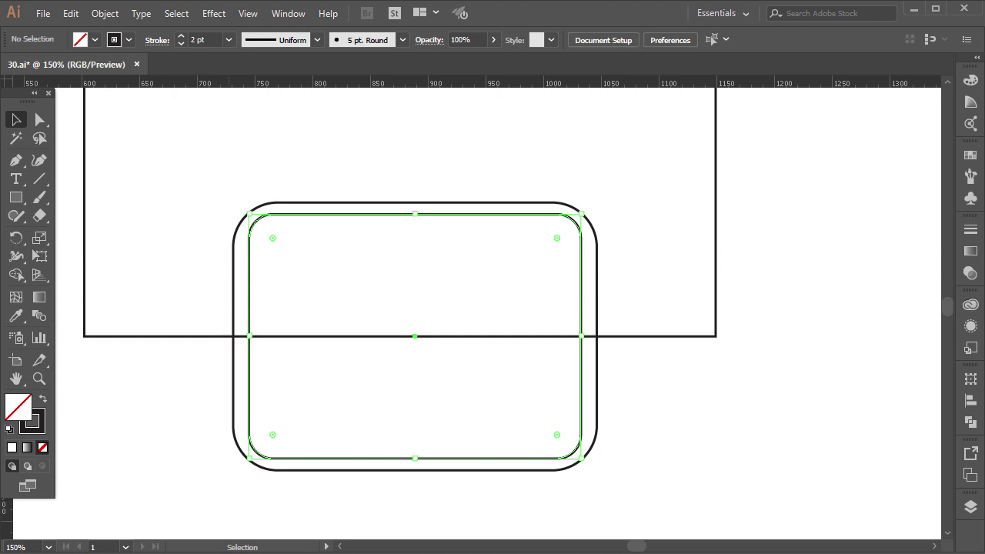
Slightly reduce the outer rounded rectangle's corner radius and tighten the inner rectangle's corners further
{"action": "left_click", "coordinate": [235, 233]}
{"action": "left_click_drag", "start_coordinate": [277, 247], "coordinate": [269, 239]}
{"action": "left_click", "coordinate": [695, 400]}
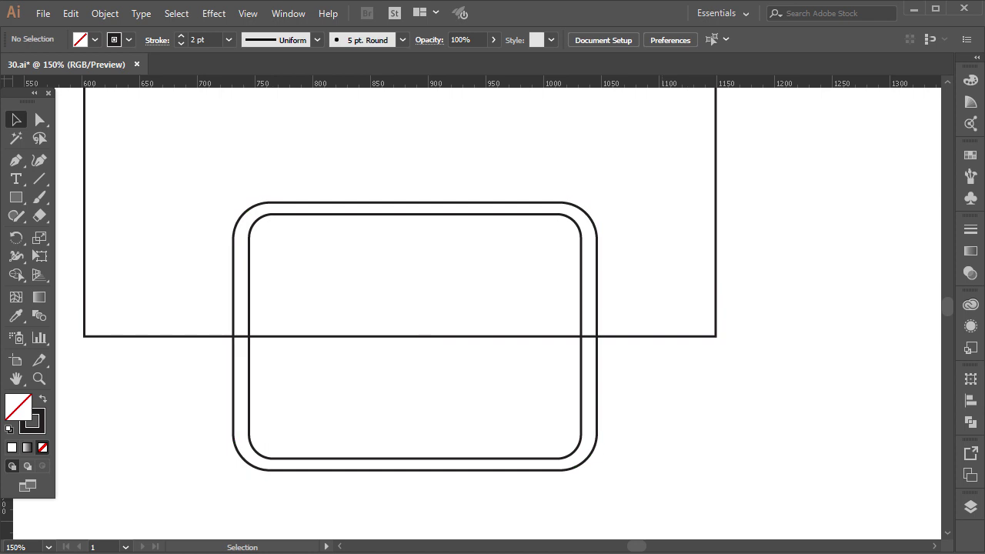
{"action": "scroll", "coordinate": [359, 357], "scroll_direction": "up", "scroll_amount": 1}
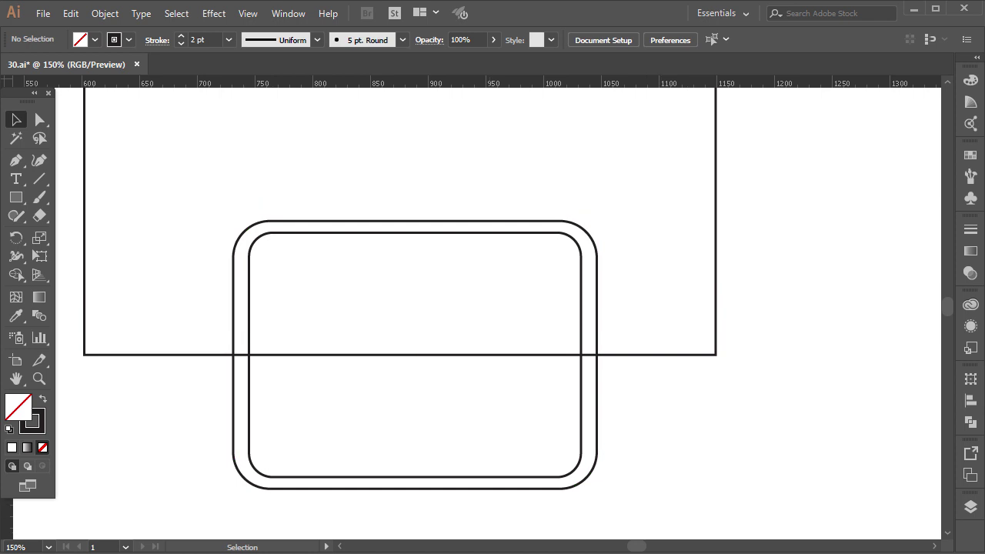
{"action": "left_click", "coordinate": [489, 232]}
{"action": "left_click_drag", "start_coordinate": [273, 257], "coordinate": [265, 249]}
Duplicate the inner rounded rectangle in place and shift the copy straight down to make a second card
{"action": "left_click", "coordinate": [70, 13]}
{"action": "left_click", "coordinate": [94, 88]}
{"action": "left_click", "coordinate": [70, 13]}
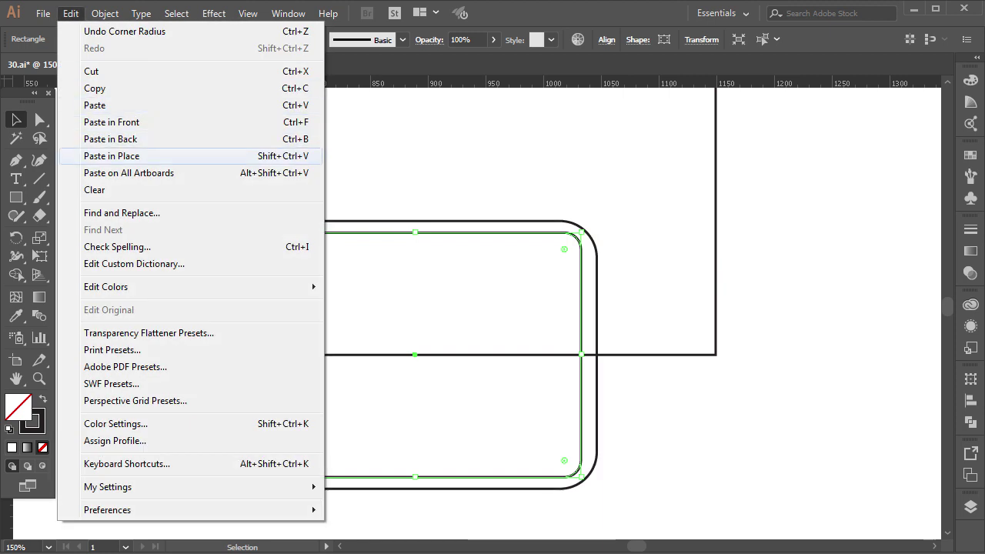
{"action": "left_click", "coordinate": [112, 155]}
{"action": "left_click_drag", "start_coordinate": [414, 354], "coordinate": [414, 381]}
Copy the second card, paste it in front, and shift the copy straight down by a similar distance for a third card
{"action": "left_click", "coordinate": [70, 13]}
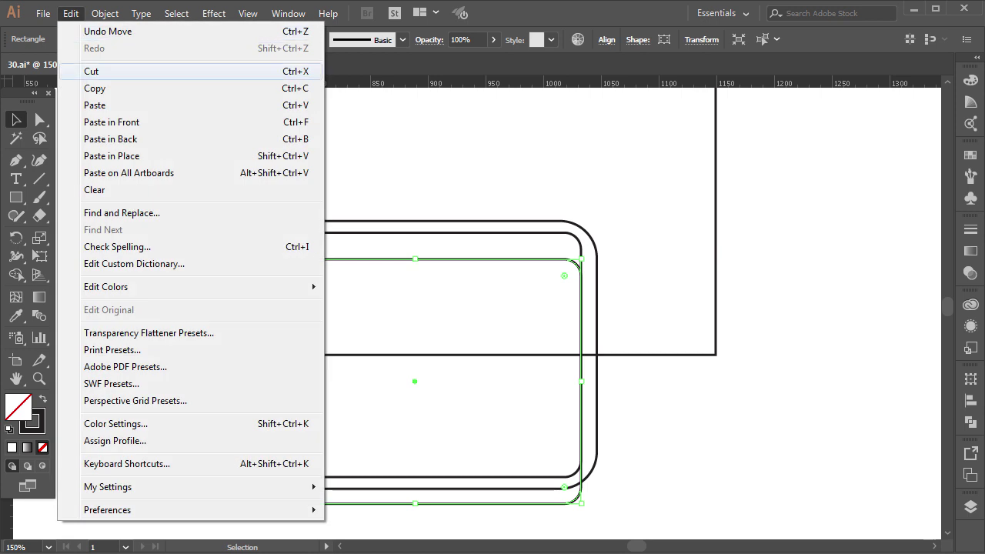
{"action": "left_click", "coordinate": [94, 88]}
{"action": "left_click", "coordinate": [70, 13]}
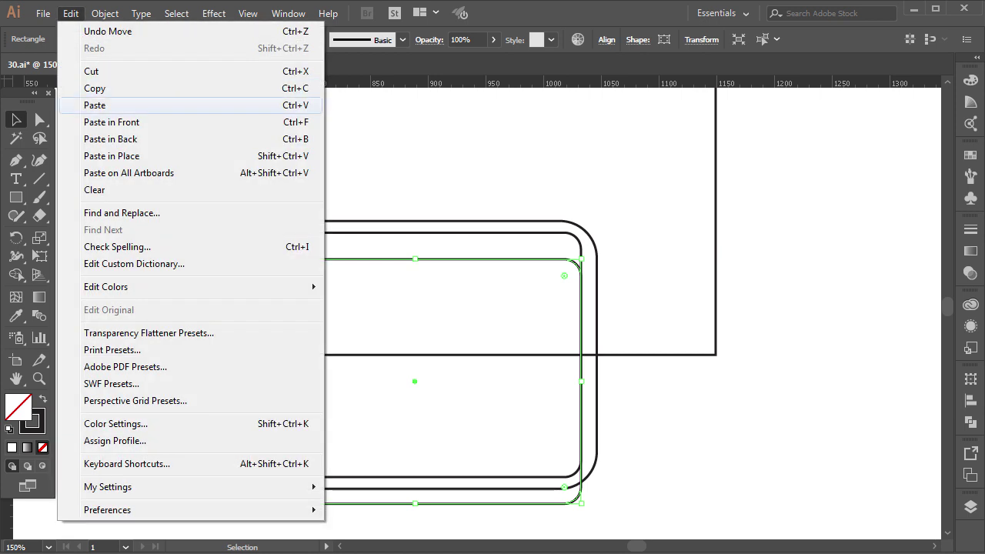
{"action": "left_click", "coordinate": [111, 121]}
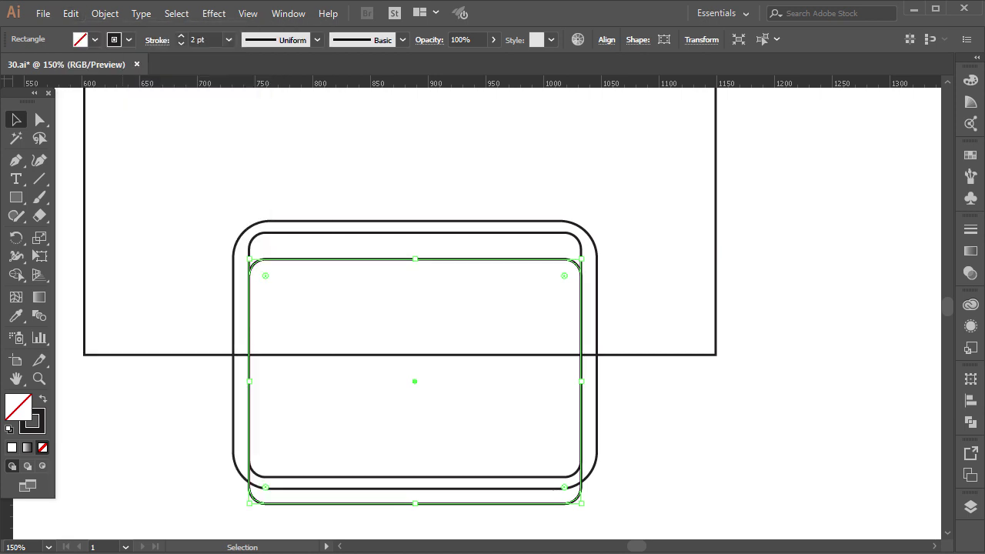
{"action": "left_click_drag", "start_coordinate": [413, 367], "coordinate": [413, 396]}
Duplicate the third card in place for a fourth card and space the card copies evenly down the stack
{"action": "left_click", "coordinate": [70, 13]}
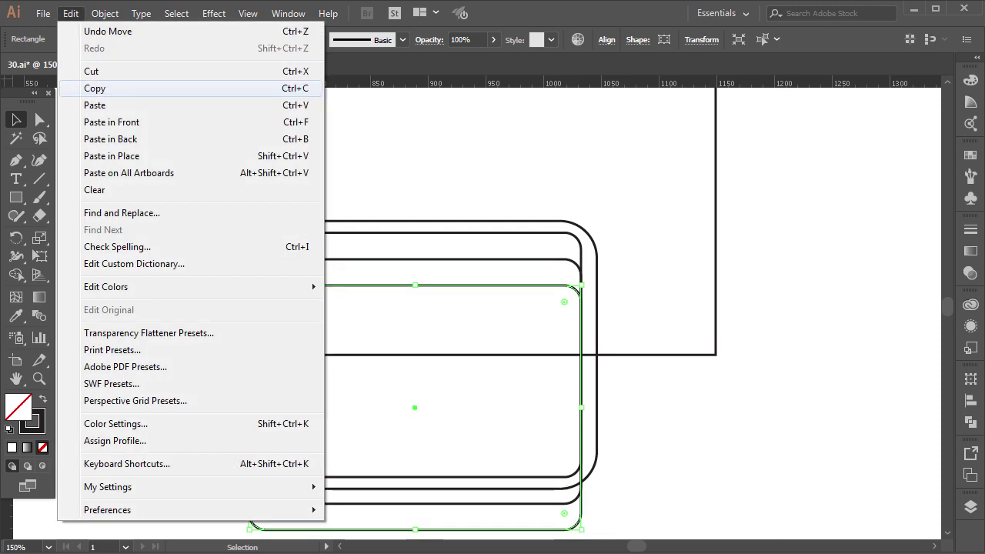
{"action": "left_click", "coordinate": [95, 87]}
{"action": "left_click", "coordinate": [70, 13]}
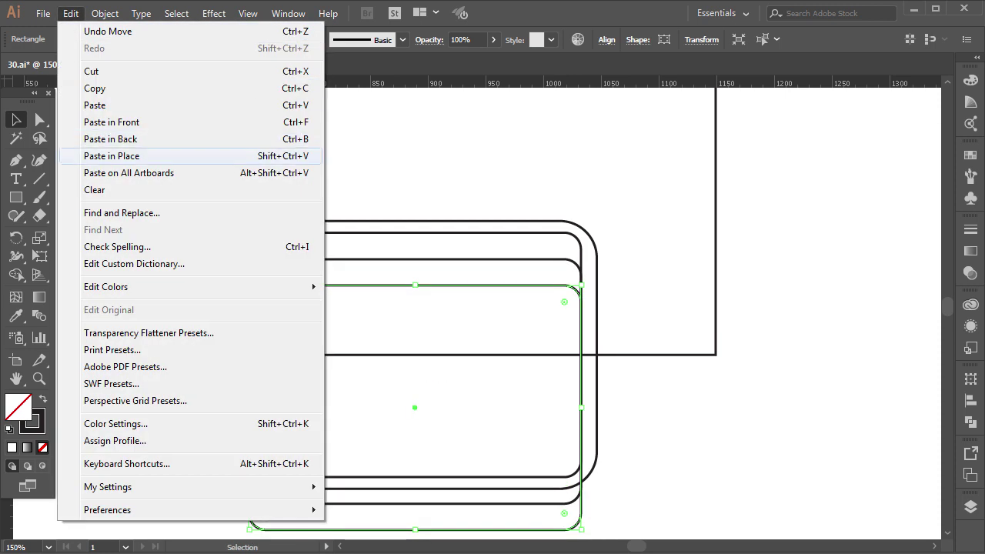
{"action": "left_click", "coordinate": [112, 155]}
{"action": "left_click_drag", "start_coordinate": [373, 285], "coordinate": [373, 260]}
{"action": "key", "text": "ctrl+equal"}
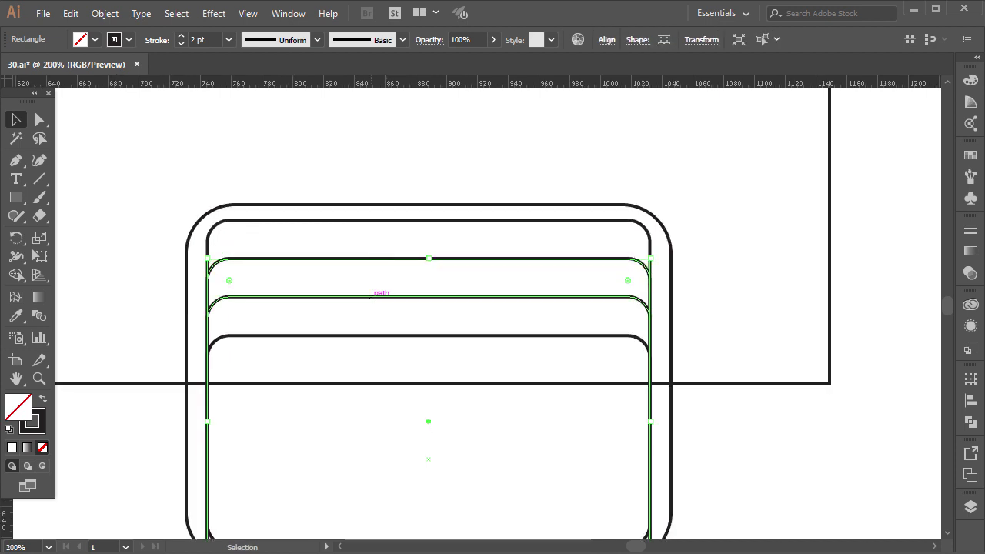
Nudge the three lower card copies slightly down to fine-tune their spacing below the top card
{"action": "key", "text": "ctrl+shift+a"}
{"action": "scroll", "coordinate": [476, 383], "scroll_direction": "down", "scroll_amount": 2}
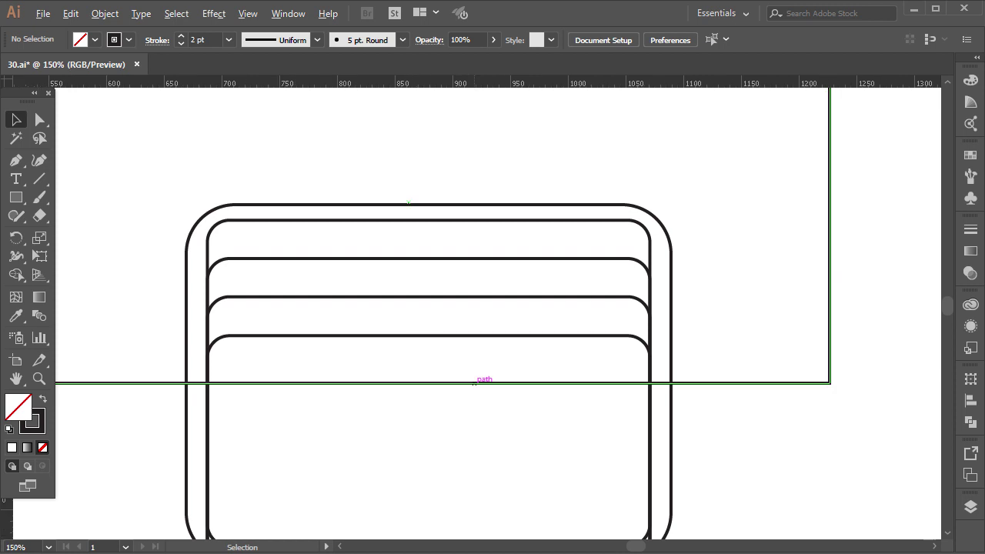
{"action": "scroll", "coordinate": [472, 381], "scroll_direction": "down", "scroll_amount": 2}
{"action": "scroll", "coordinate": [422, 346], "scroll_direction": "up", "scroll_amount": 1}
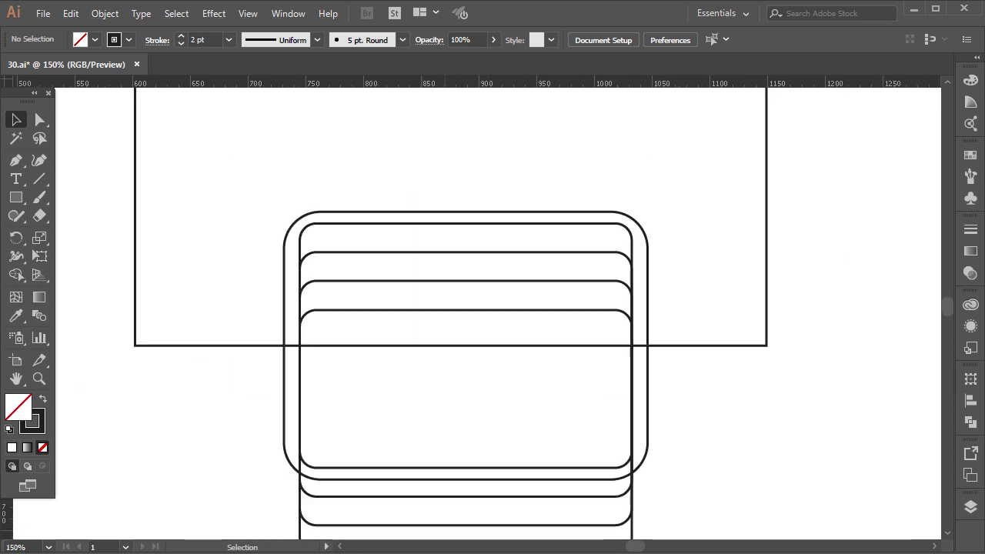
{"action": "scroll", "coordinate": [496, 310], "scroll_direction": "up", "scroll_amount": 1}
{"action": "left_click_drag", "start_coordinate": [496, 310], "coordinate": [497, 314]}
{"action": "left_click_drag", "start_coordinate": [501, 271], "coordinate": [504, 236]}
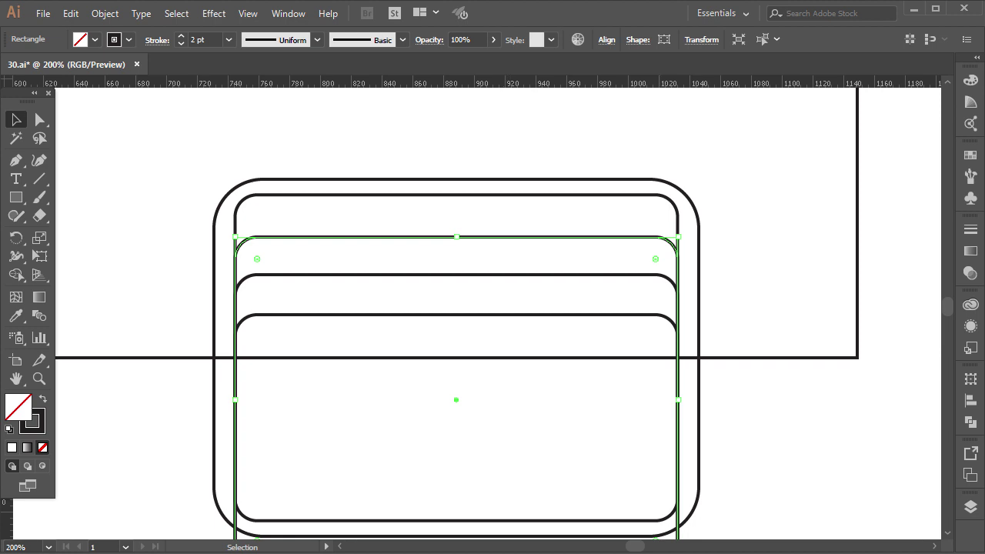
{"action": "key", "text": "ctrl+shift+a"}
Draw a circle about 55 px in diameter centered on the wallet's horizontal dividing line with the Ellipse tool
{"action": "left_click_drag", "start_coordinate": [16, 197], "coordinate": [77, 235]}
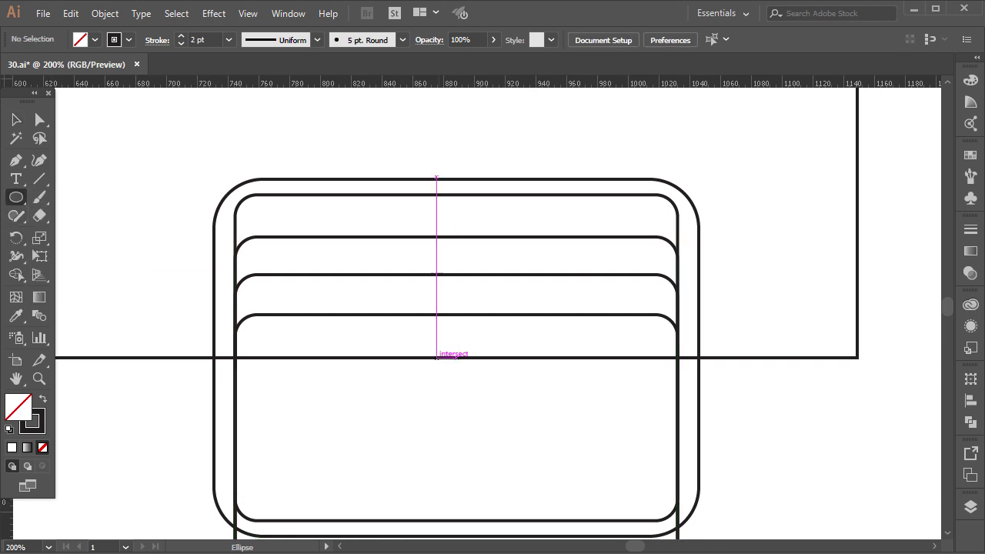
{"action": "left_click_drag", "start_coordinate": [456, 358], "coordinate": [499, 342]}
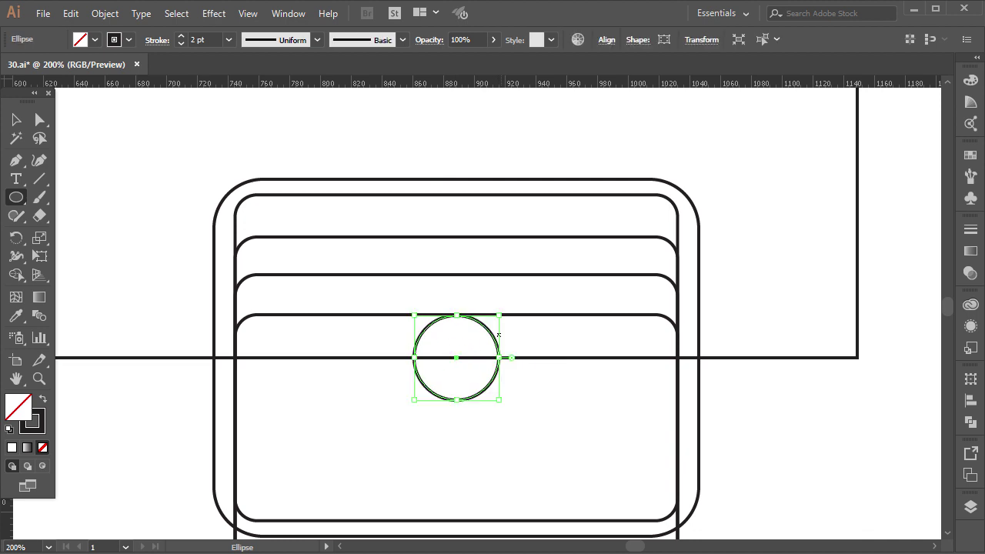
{"action": "scroll", "coordinate": [498, 336], "scroll_direction": "down", "scroll_amount": 2}
Select all the artwork and define the three upper card strips as separate shapes with the Shape Builder tool
{"action": "left_click", "coordinate": [16, 120]}
{"action": "left_click_drag", "start_coordinate": [160, 157], "coordinate": [614, 471]}
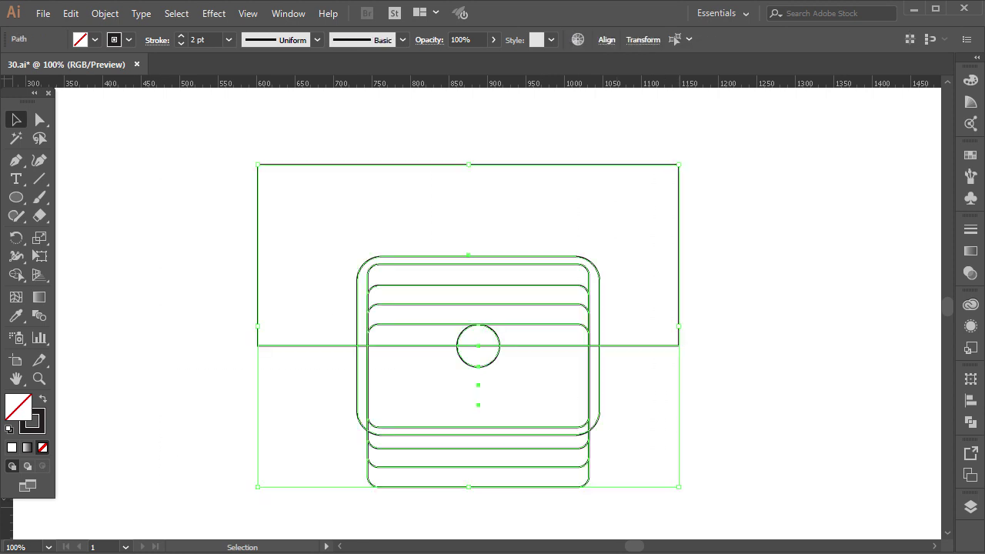
{"action": "scroll", "coordinate": [615, 397], "scroll_direction": "up", "scroll_amount": 1}
{"action": "key", "text": "shift+m"}
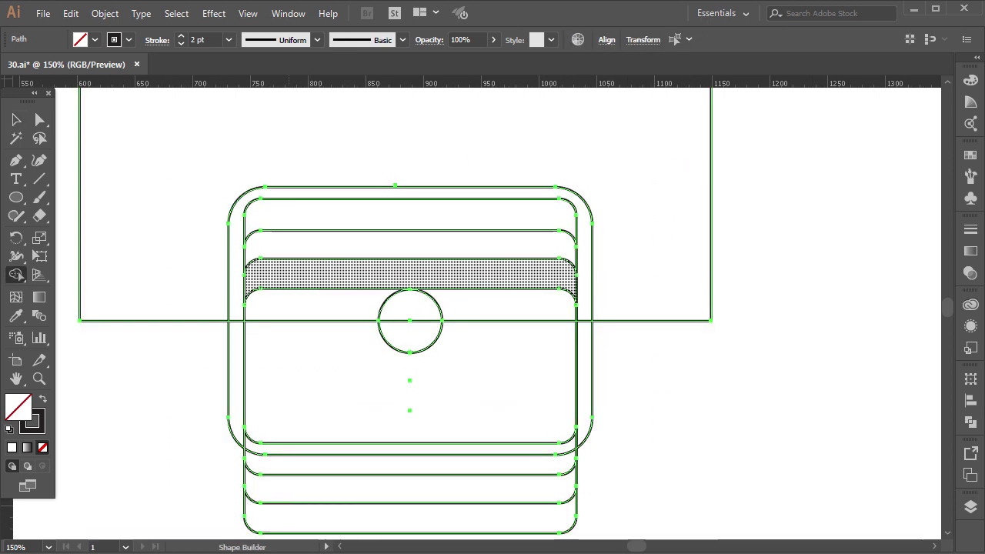
{"action": "left_click", "coordinate": [410, 215]}
{"action": "left_click", "coordinate": [410, 245]}
{"action": "left_click", "coordinate": [410, 273]}
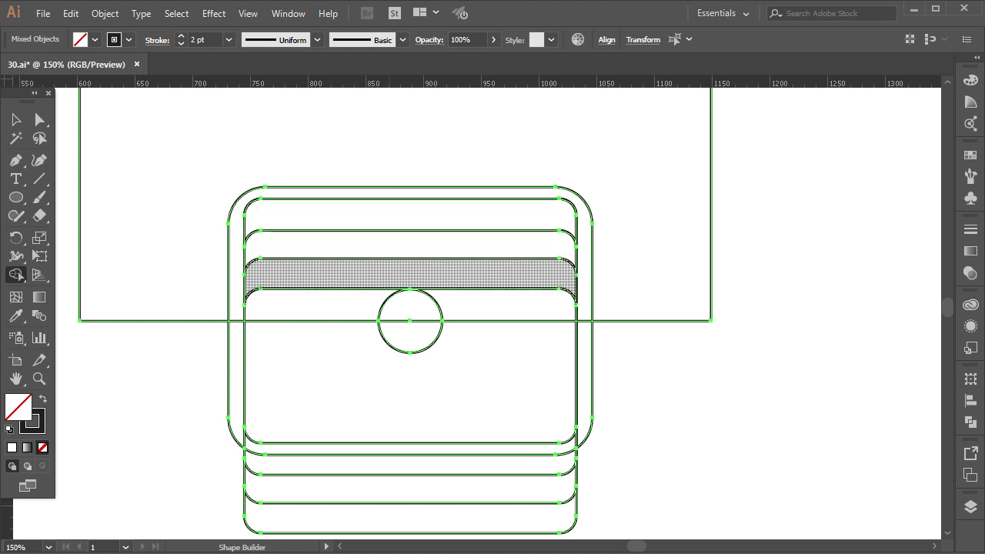
Merge the regions below the dividing line inside the wallet outline into one front pocket shape
{"action": "mouse_move", "coordinate": [258, 361]}
{"action": "left_mouse_down"}
{"action": "mouse_move", "coordinate": [266, 434]}
{"action": "mouse_move", "coordinate": [283, 446]}
{"action": "left_mouse_up"}
{"action": "left_click_drag", "start_coordinate": [570, 414], "coordinate": [580, 411]}
{"action": "scroll", "coordinate": [580, 407], "scroll_direction": "up", "scroll_amount": 1}
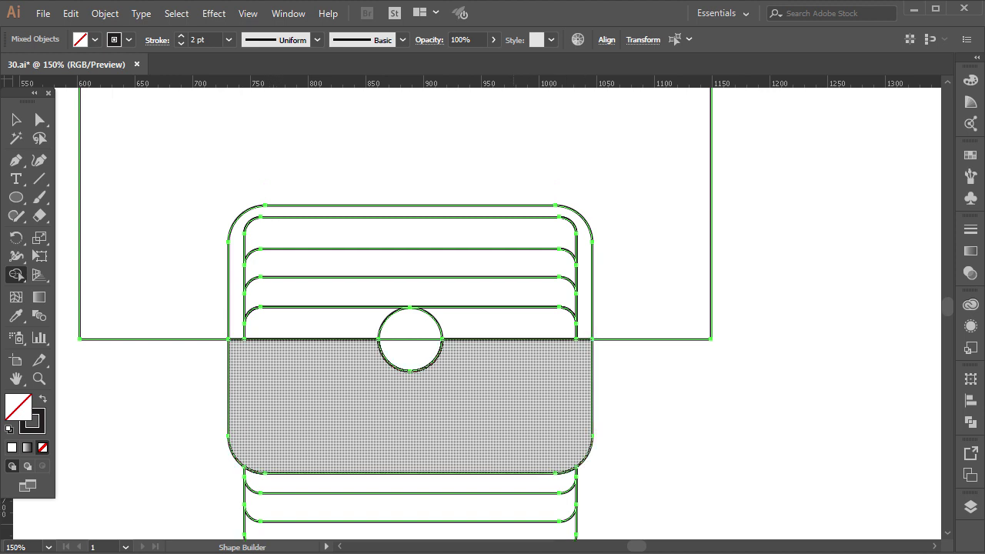
Merge the back frame's regions and combine the circle with the front card to leave a semicircular pocket notch
{"action": "left_click_drag", "start_coordinate": [586, 299], "coordinate": [583, 307]}
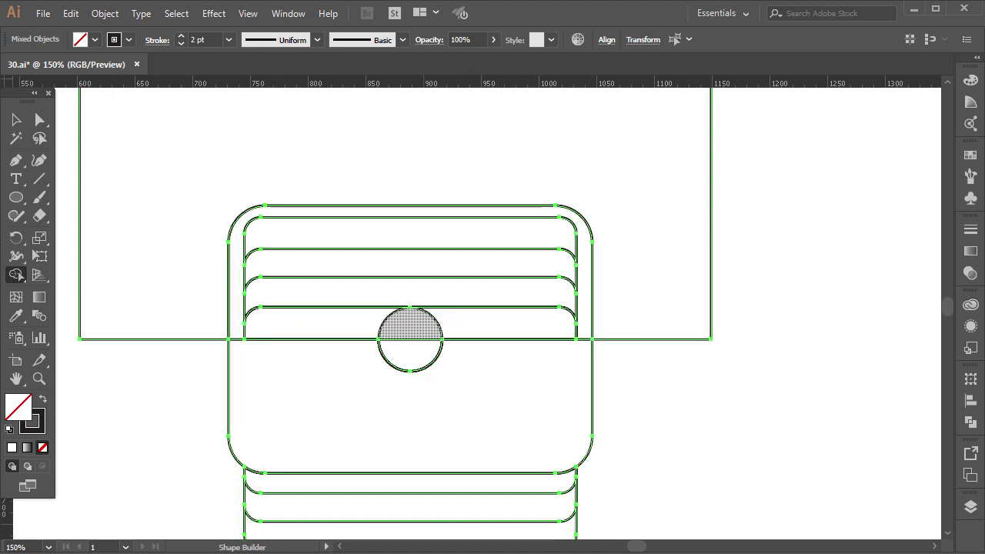
{"action": "left_click_drag", "start_coordinate": [455, 329], "coordinate": [418, 350]}
{"action": "key", "text": "ctrl+shift+a"}
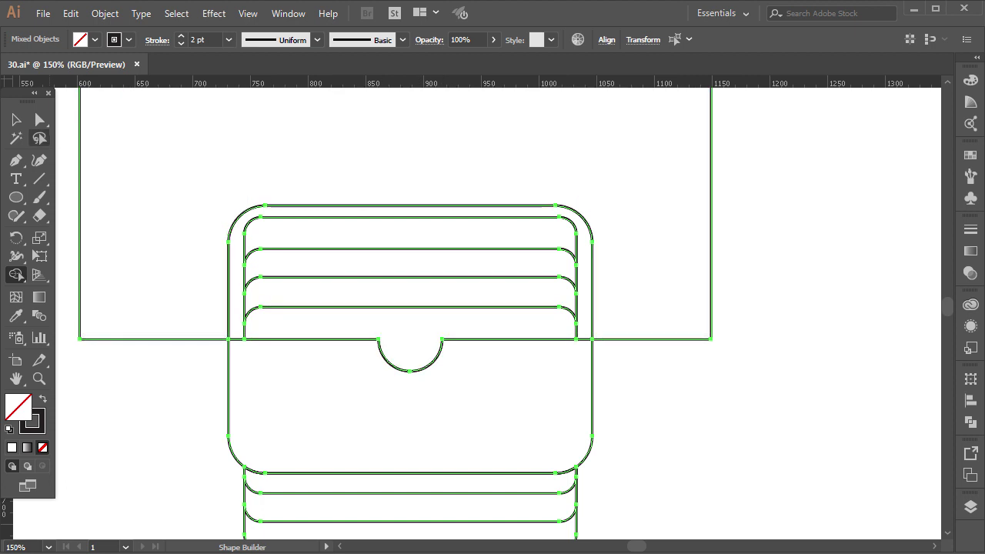
Delete the leftover card pieces below the wallet and the remaining large rectangle around its upper half
{"action": "key", "text": "v"}
{"action": "key", "text": "ctrl+minus"}
{"action": "key", "text": "ctrl+minus"}
{"action": "key", "text": "ctrl+shift+a"}
{"action": "left_click_drag", "start_coordinate": [475, 445], "coordinate": [171, 371]}
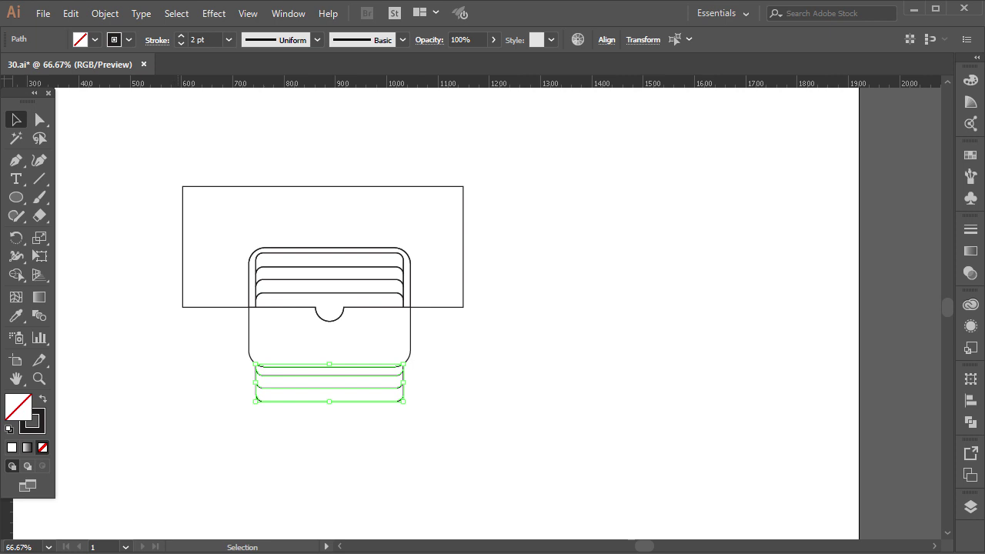
{"action": "key", "text": "Delete"}
{"action": "left_click_drag", "start_coordinate": [549, 131], "coordinate": [379, 200]}
{"action": "key", "text": "Delete"}
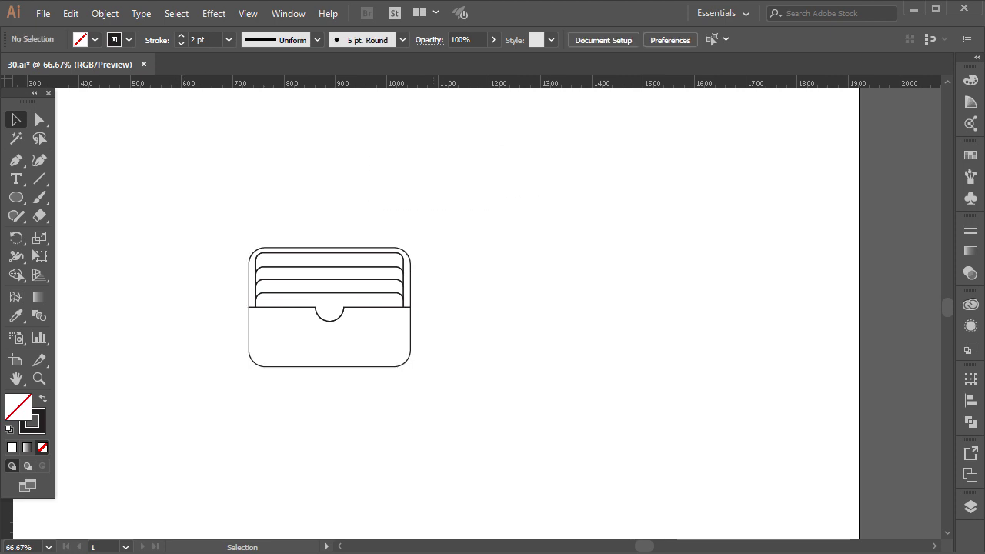
Show the Color layer so its swatches are available on the artboard
{"action": "scroll", "coordinate": [457, 331], "scroll_direction": "up", "scroll_amount": 3}
{"action": "scroll", "coordinate": [457, 323], "scroll_direction": "down", "scroll_amount": 1}
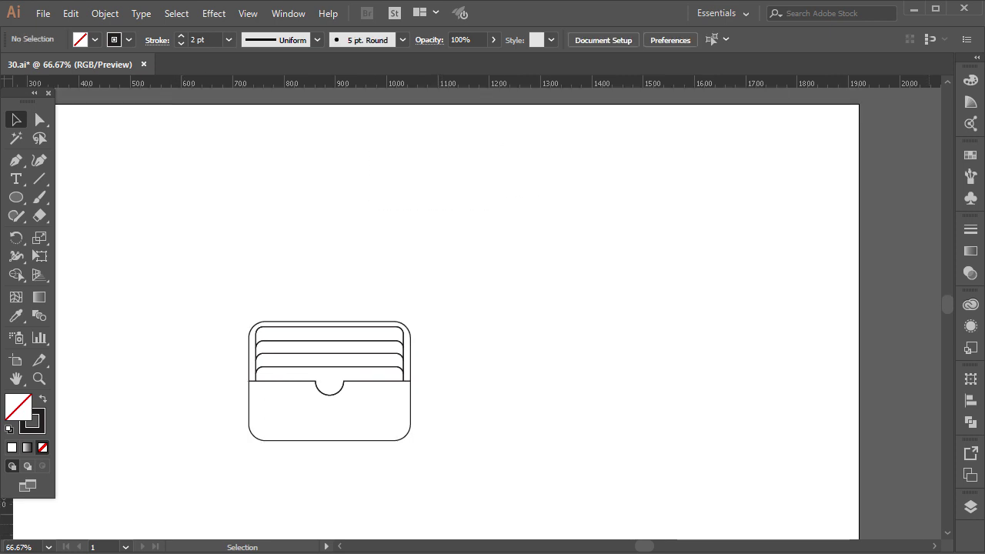
{"action": "left_click", "coordinate": [970, 506]}
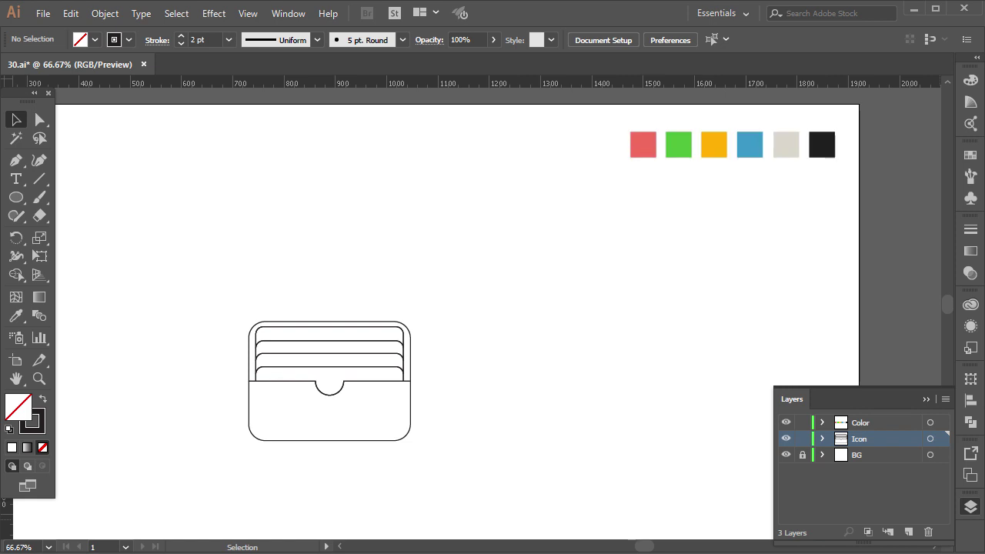
{"action": "left_click", "coordinate": [927, 399]}
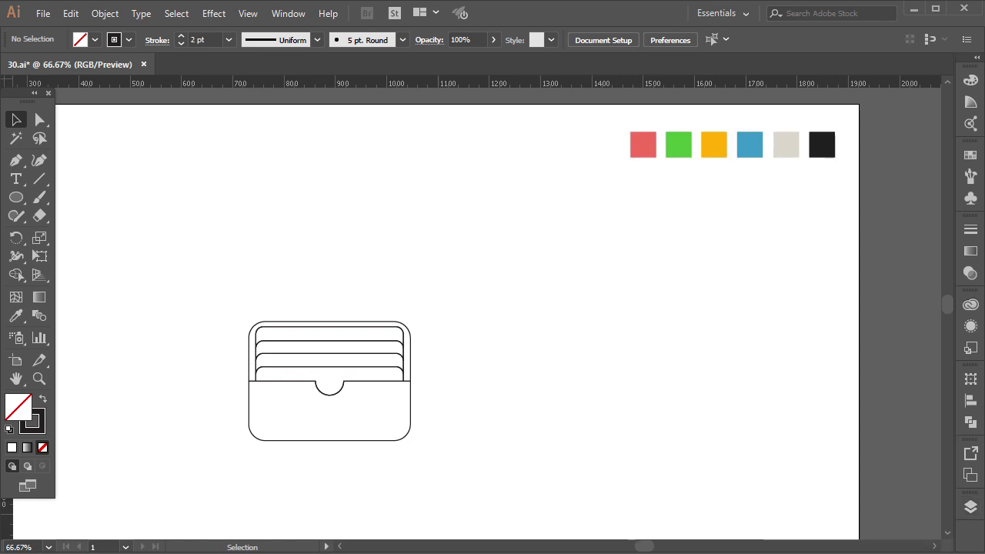
Fill the notched front card with the red swatch and the card behind it with the green swatch
{"action": "left_click", "coordinate": [395, 367]}
{"action": "left_click", "coordinate": [17, 316]}
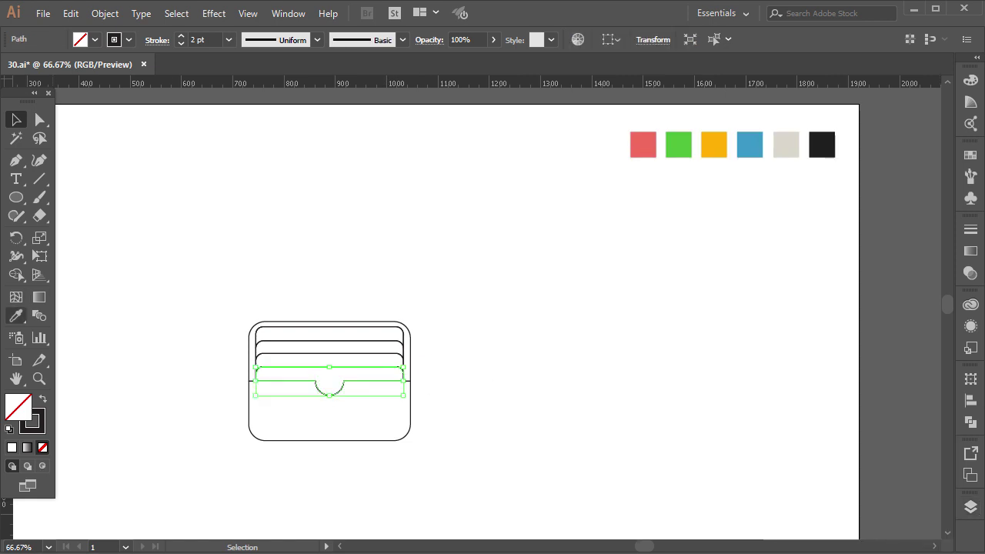
{"action": "left_click", "coordinate": [643, 145]}
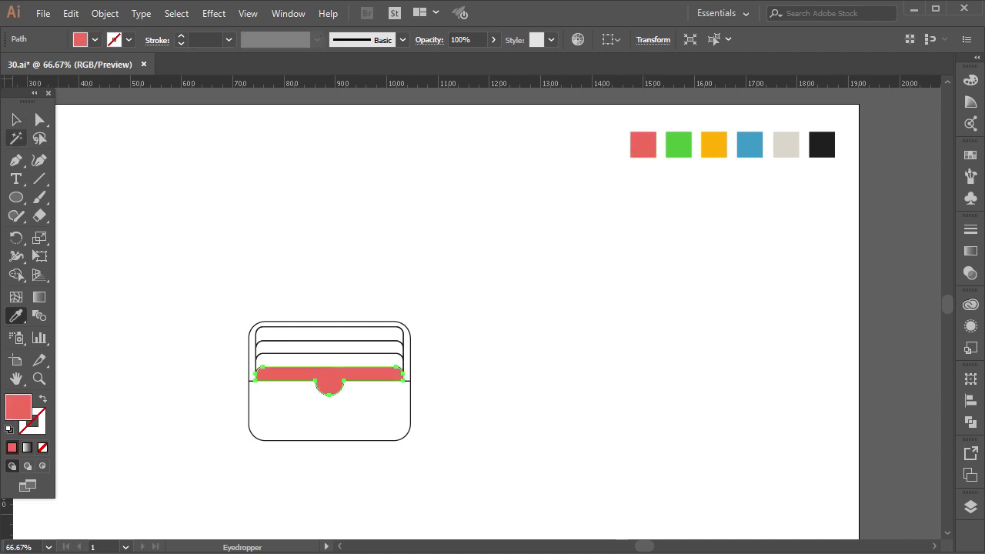
{"action": "left_click", "coordinate": [16, 120]}
{"action": "left_click", "coordinate": [274, 352]}
{"action": "key", "text": "i"}
{"action": "left_click", "coordinate": [688, 157]}
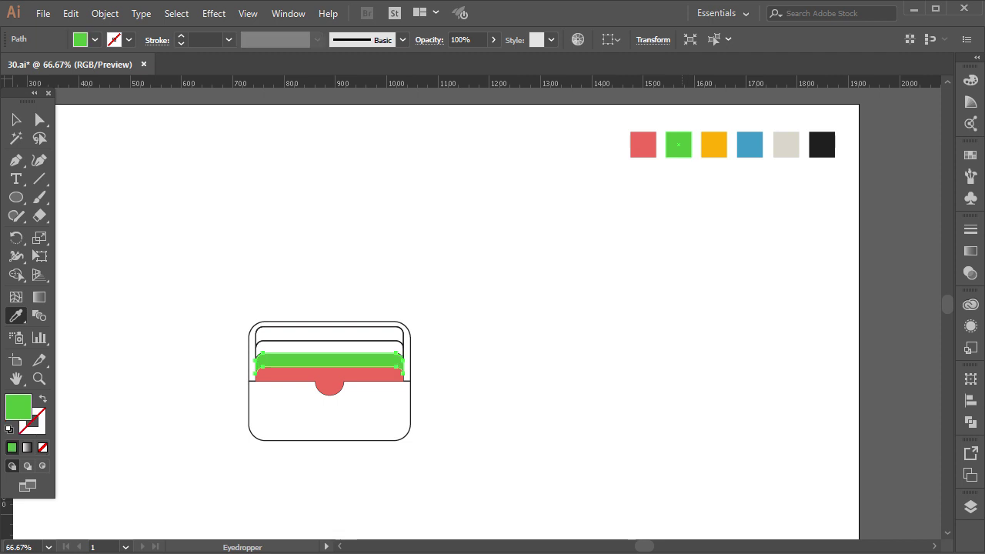
{"action": "key", "text": "v"}
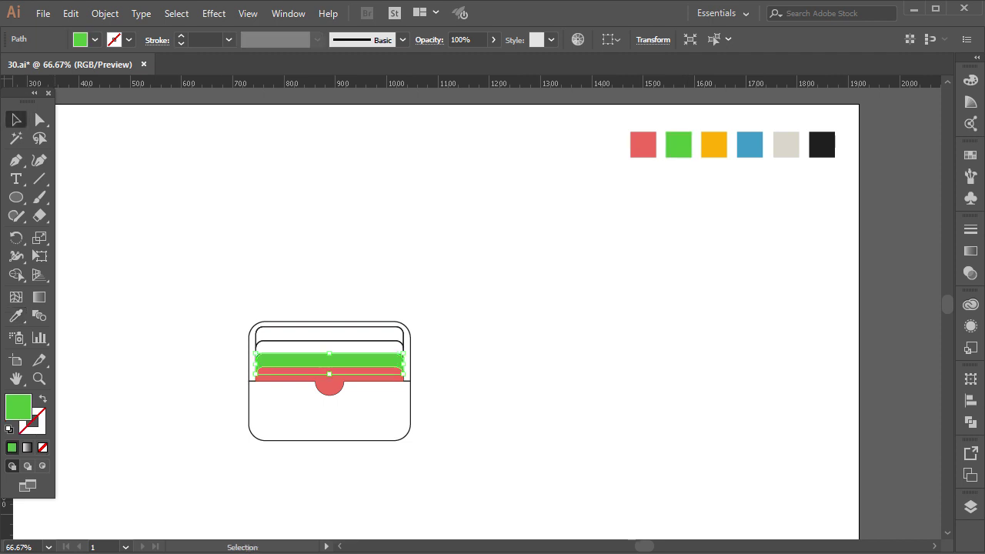
Fill the third card, just behind the green one, with the yellow swatch's color
{"action": "left_click", "coordinate": [266, 342]}
{"action": "left_click", "coordinate": [16, 315]}
{"action": "left_click", "coordinate": [715, 150]}
{"action": "left_click", "coordinate": [15, 120]}
{"action": "left_click", "coordinate": [16, 316]}
Fill the wallet's back frame with the beige swatch's color, undoing the blue fill tried first
{"action": "key", "text": "v"}
{"action": "left_click", "coordinate": [275, 323]}
{"action": "key", "text": "i"}
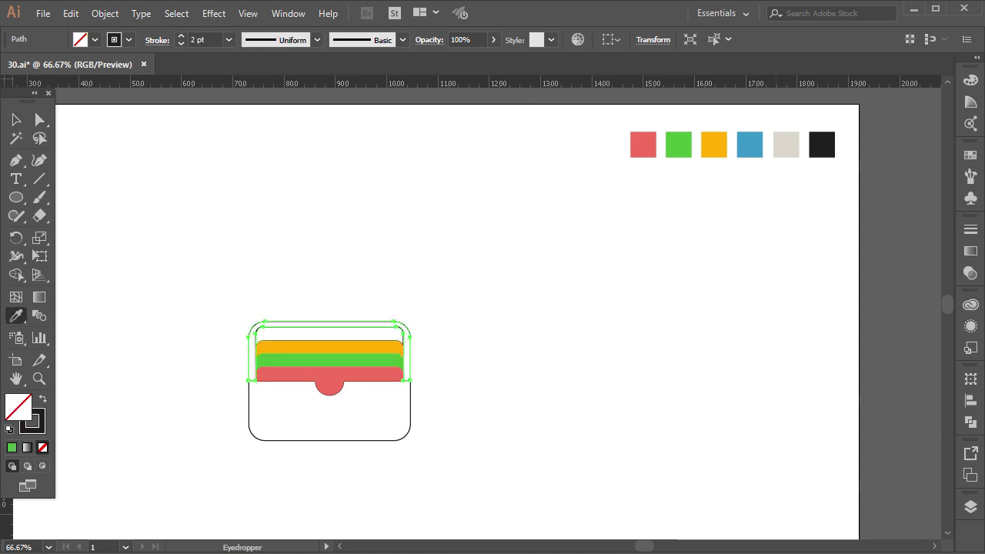
{"action": "left_click", "coordinate": [737, 156]}
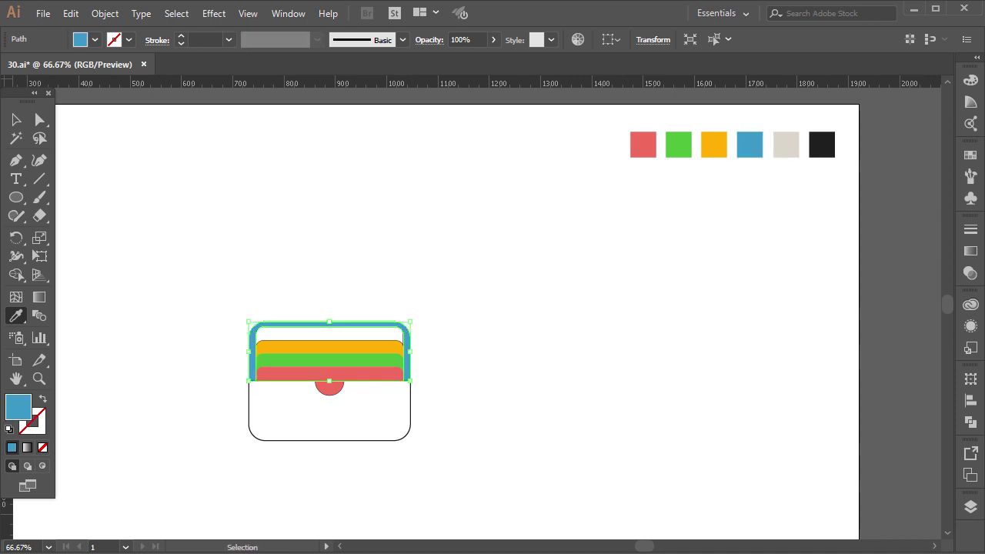
{"action": "key", "text": "ctrl+z"}
{"action": "left_click", "coordinate": [785, 144]}
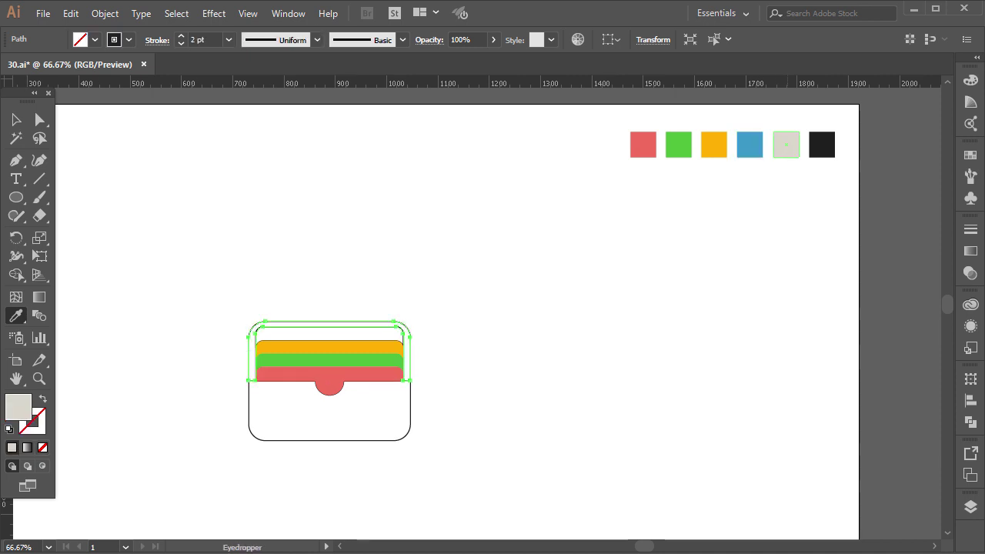
{"action": "key", "text": "v"}
{"action": "left_click", "coordinate": [220, 265]}
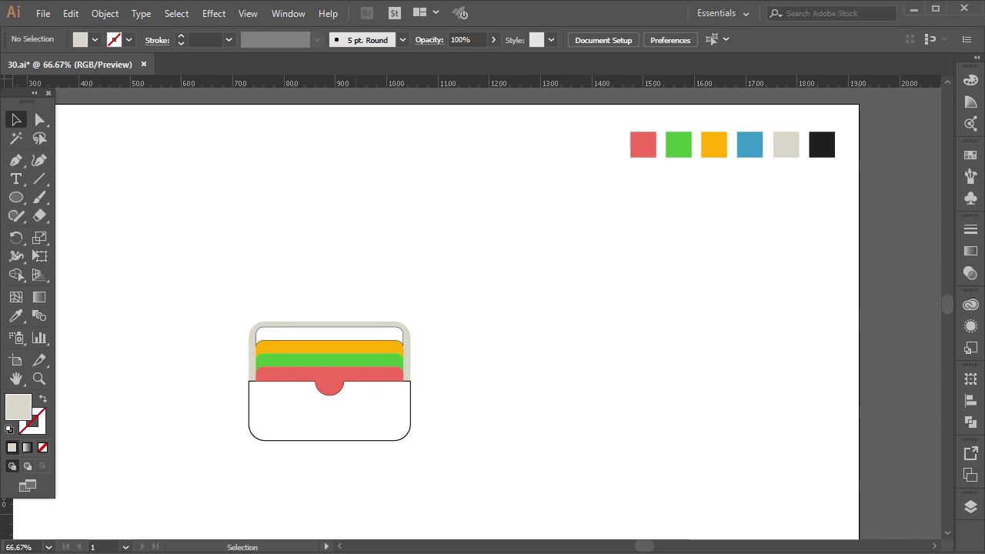
{"action": "left_click", "coordinate": [356, 326]}
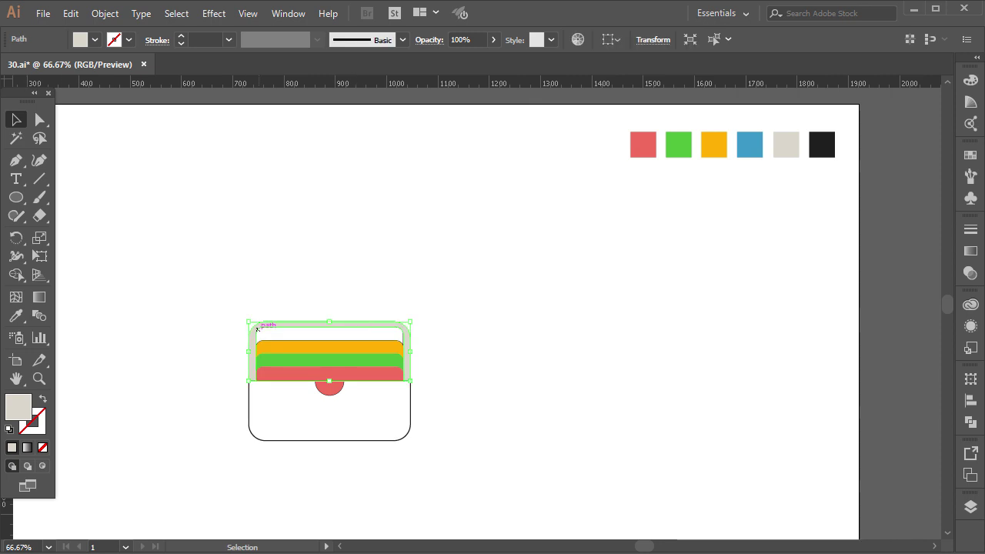
{"action": "scroll", "coordinate": [256, 330], "scroll_direction": "up", "scroll_amount": 2}
{"action": "left_click", "coordinate": [265, 339]}
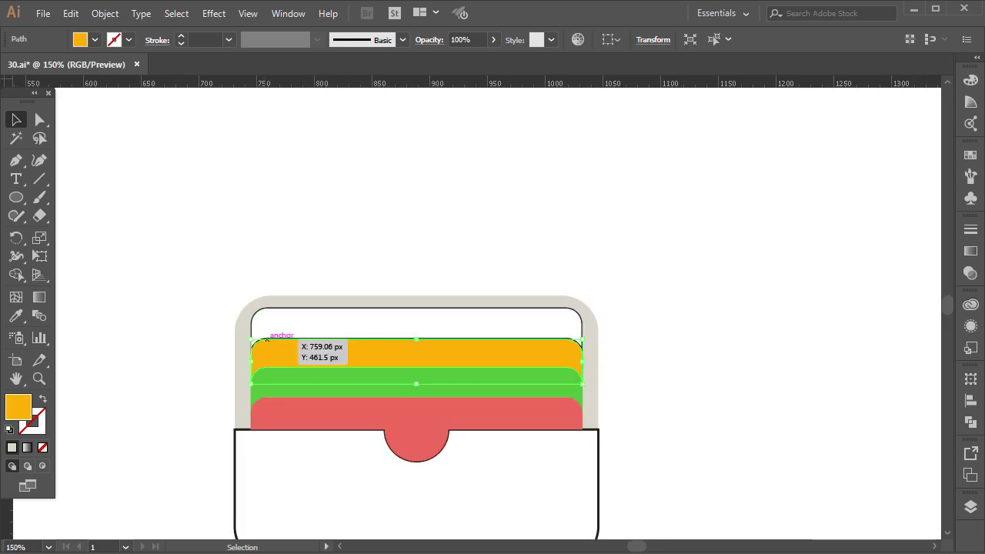
{"action": "left_click", "coordinate": [271, 306]}
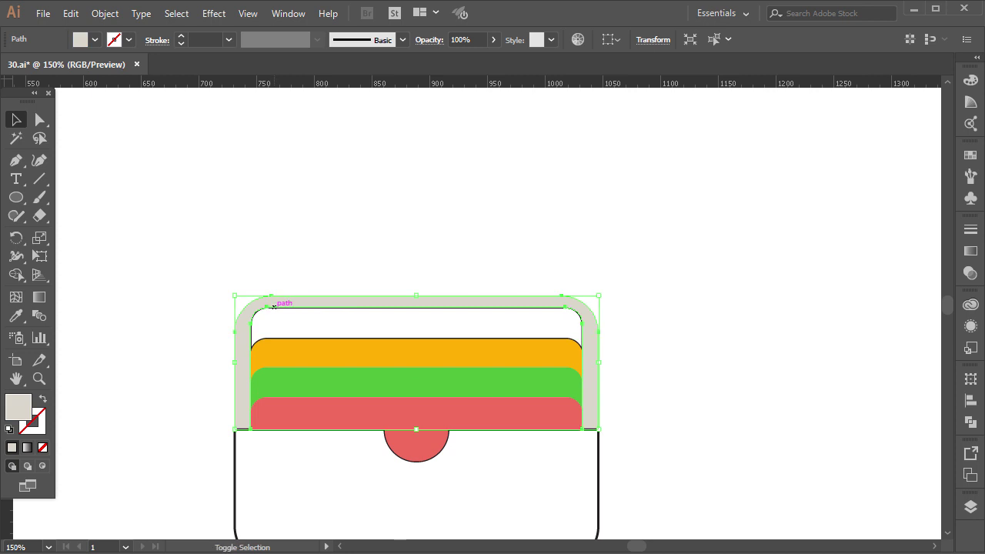
{"action": "left_click", "coordinate": [272, 306], "text": "shift"}
{"action": "left_click", "coordinate": [280, 305]}
{"action": "scroll", "coordinate": [280, 305], "scroll_direction": "down", "scroll_amount": 1}
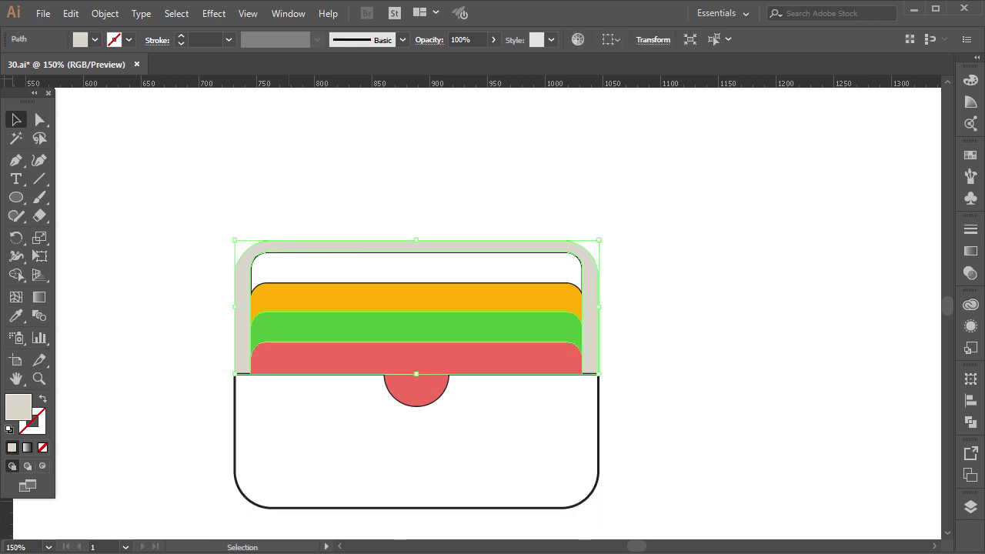
Fill the wallet's front pocket with the beige swatch's color and deselect it
{"action": "left_click", "coordinate": [599, 433]}
{"action": "scroll", "coordinate": [377, 436], "scroll_direction": "down", "scroll_amount": 2}
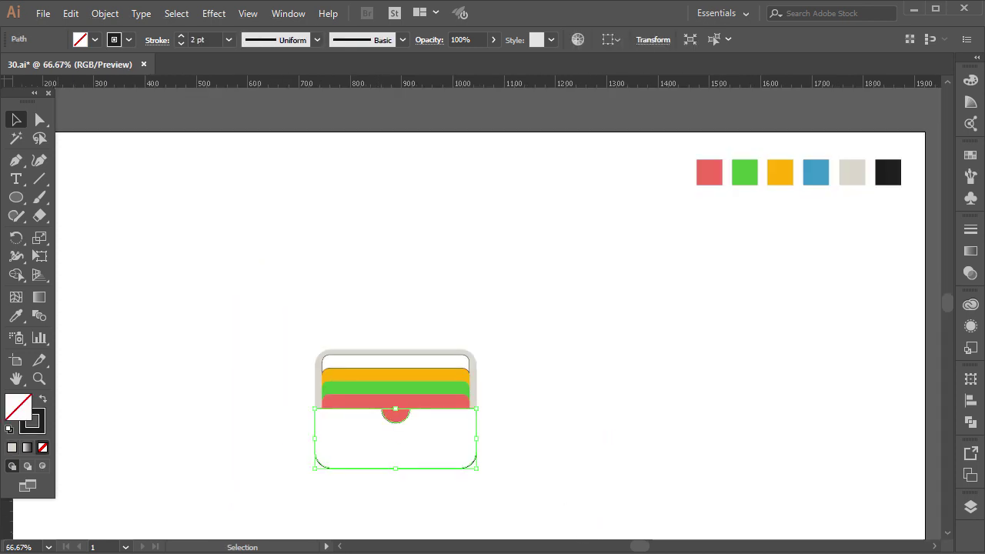
{"action": "left_click", "coordinate": [16, 315]}
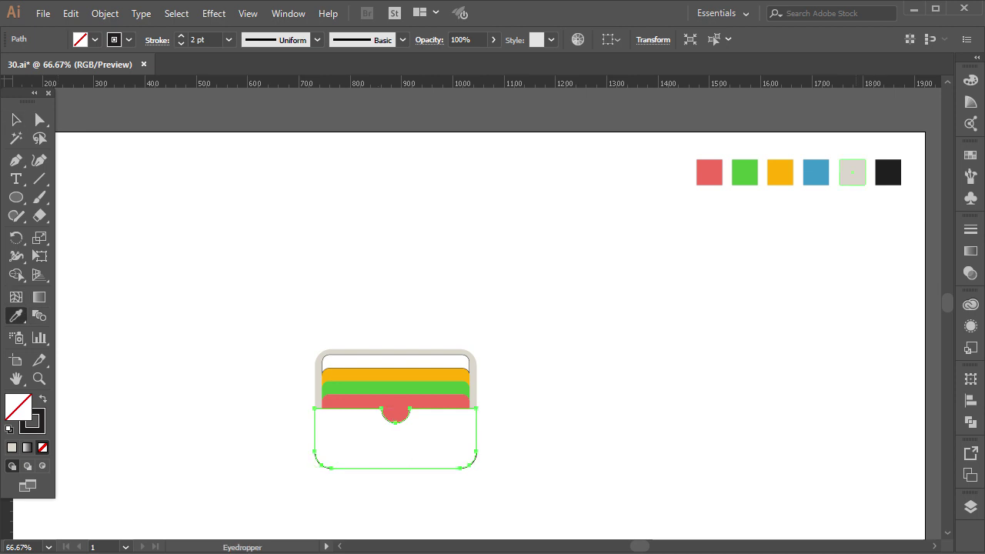
{"action": "left_click", "coordinate": [850, 178]}
{"action": "key", "text": "v"}
{"action": "key", "text": "ctrl+shift+a"}
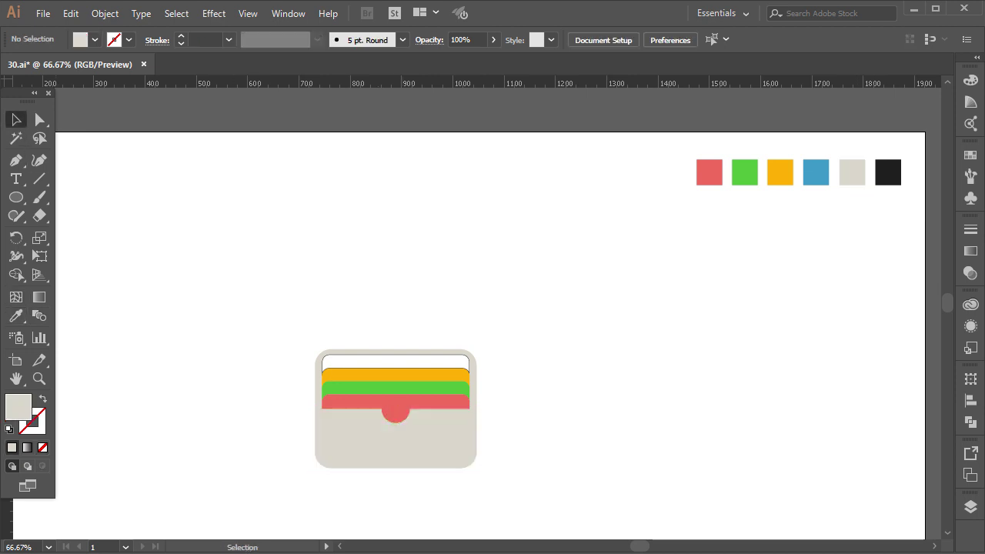
{"action": "scroll", "coordinate": [438, 370], "scroll_direction": "up", "scroll_amount": 4}
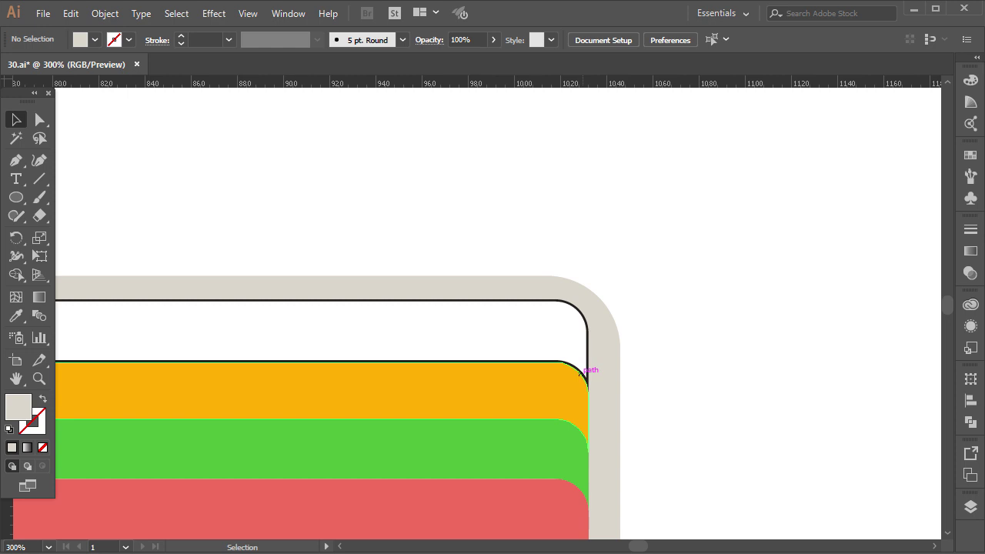
{"action": "left_click", "coordinate": [576, 368]}
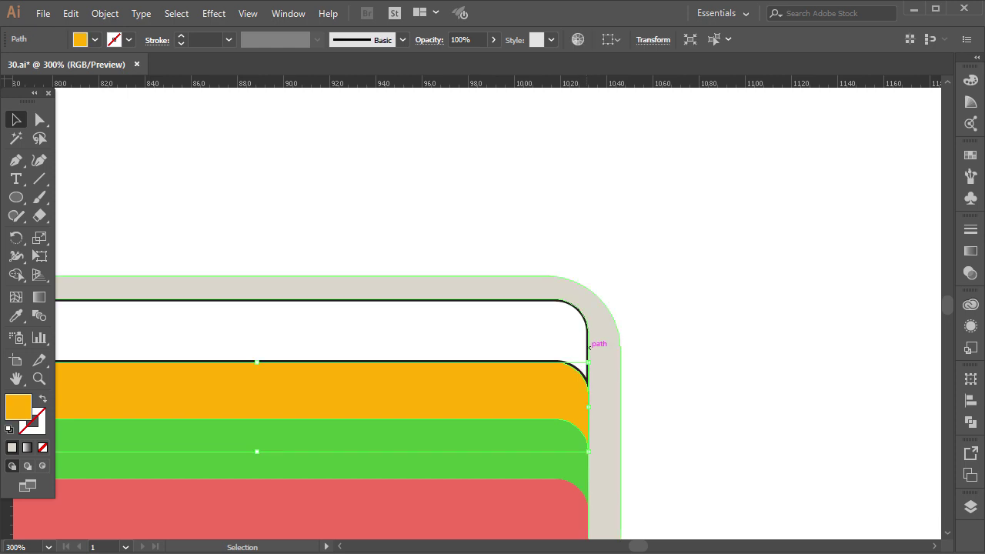
{"action": "left_click", "coordinate": [589, 347]}
{"action": "left_click", "coordinate": [590, 347], "text": "shift"}
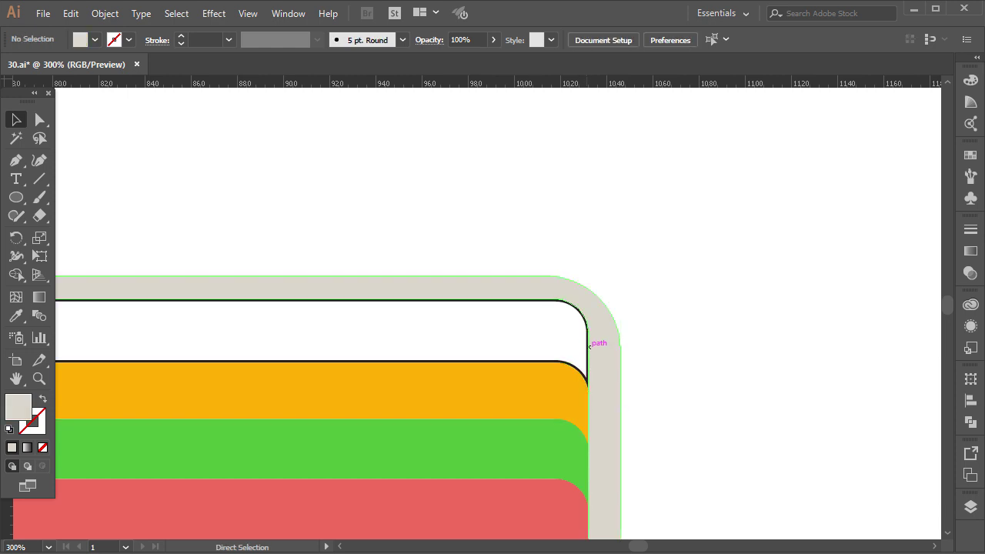
{"action": "left_click", "coordinate": [589, 347], "text": "ctrl"}
{"action": "left_click", "coordinate": [573, 303]}
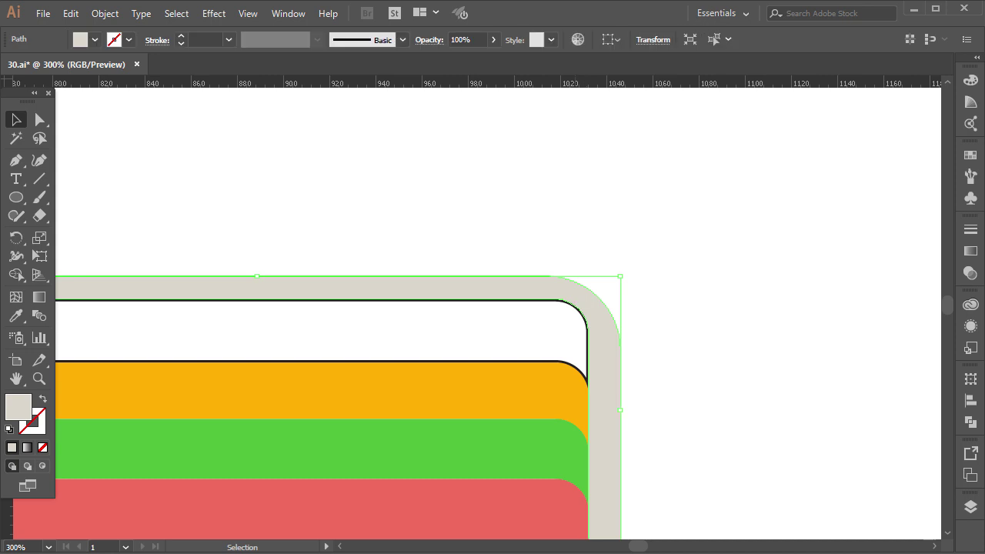
Turn the empty outlined area above the yellow card into its own shape with the Shape Builder tool
{"action": "scroll", "coordinate": [577, 309], "scroll_direction": "down", "scroll_amount": 2}
{"action": "left_click_drag", "start_coordinate": [680, 297], "coordinate": [529, 339]}
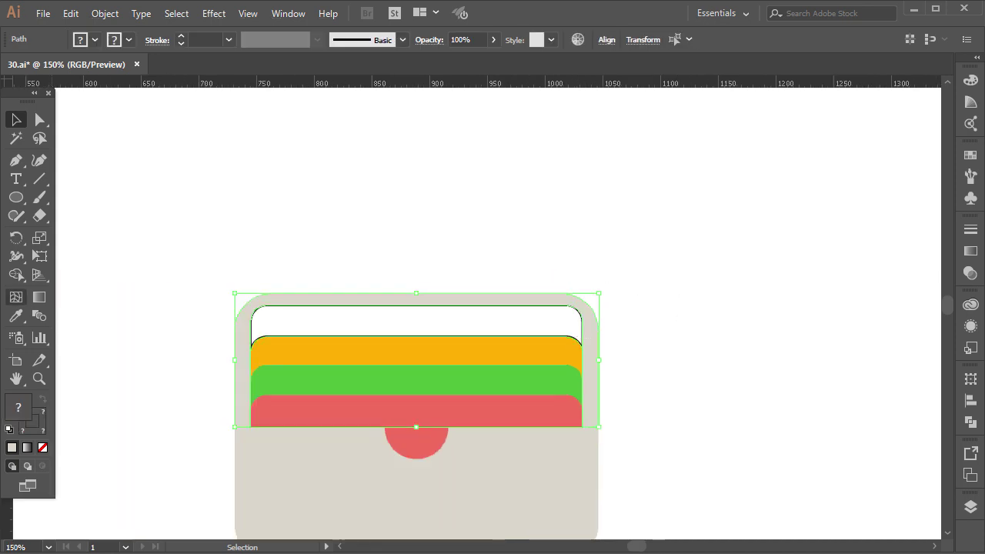
{"action": "key", "text": "shift+m"}
{"action": "left_click", "coordinate": [415, 322]}
{"action": "key", "text": "v"}
{"action": "left_click", "coordinate": [346, 248]}
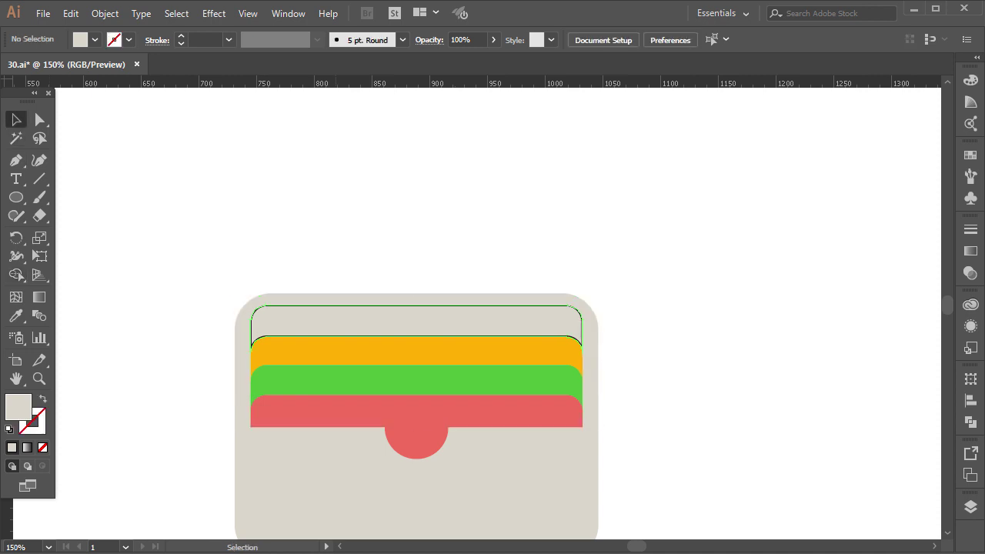
Fill the rearmost card shape above the yellow card with the blue swatch's color and deselect it
{"action": "left_click", "coordinate": [312, 322]}
{"action": "scroll", "coordinate": [311, 323], "scroll_direction": "down", "scroll_amount": 2}
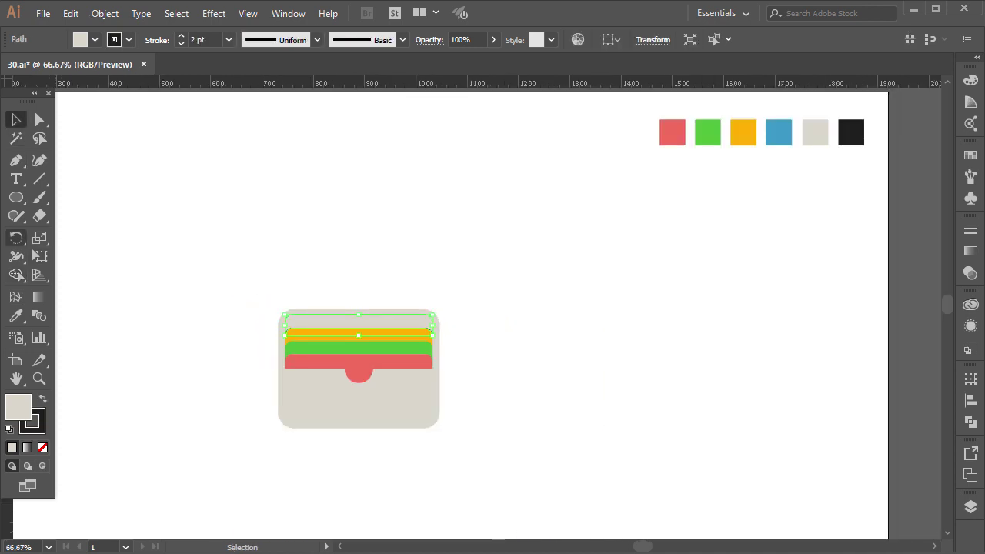
{"action": "left_click", "coordinate": [17, 315]}
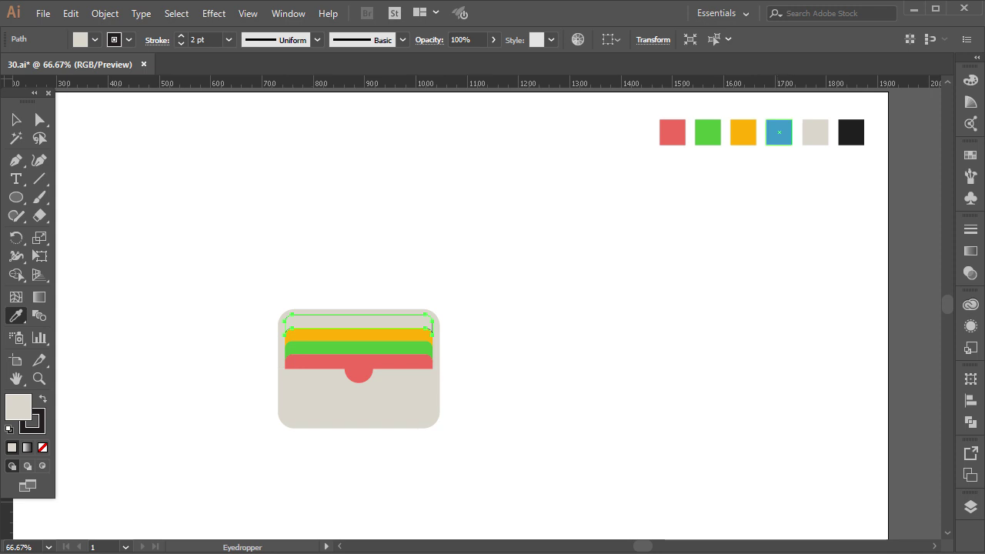
{"action": "left_click", "coordinate": [779, 133]}
{"action": "key", "text": "v"}
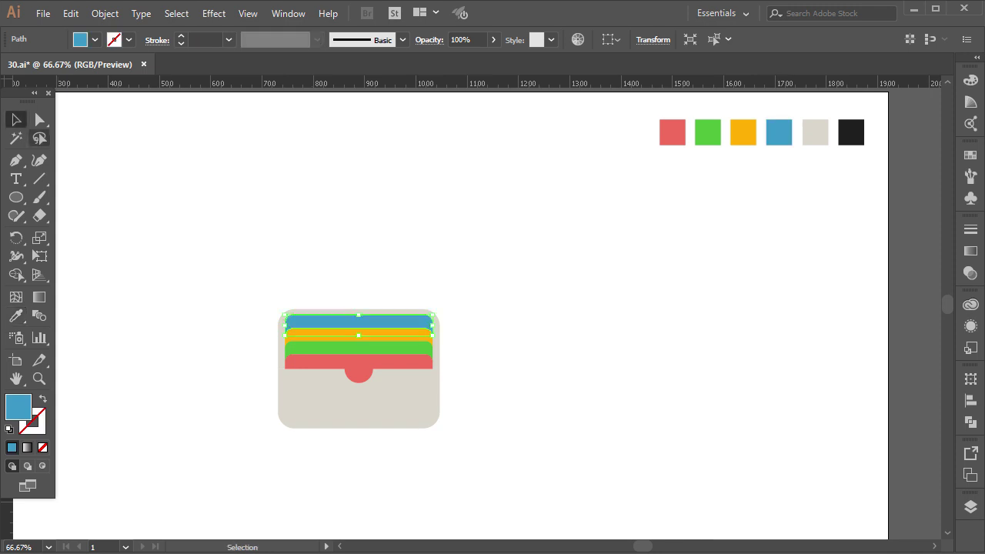
{"action": "left_click", "coordinate": [238, 293]}
Round the two corners where the red card's semicircular tab meets its straight lower edge into smooth curves
{"action": "key", "text": "ctrl+plus"}
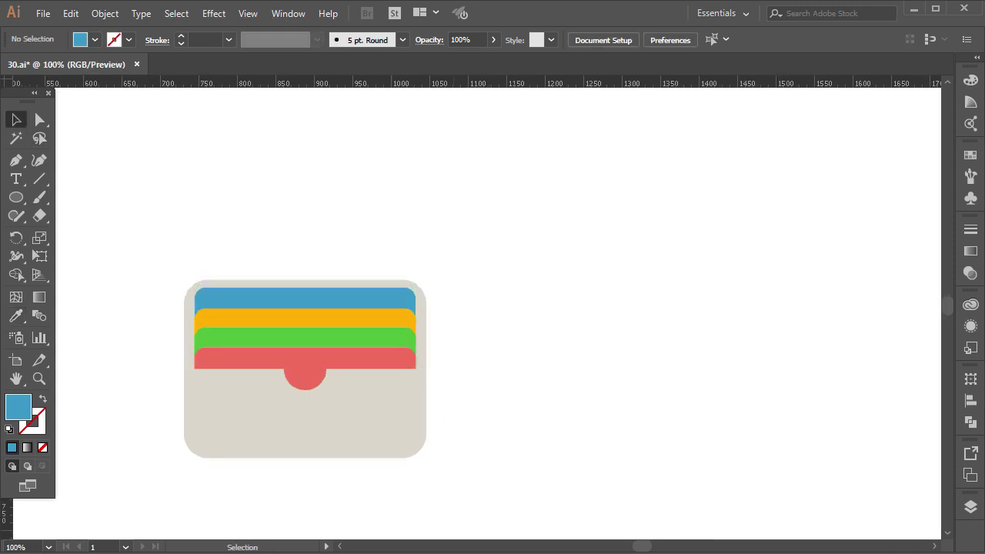
{"action": "left_click", "coordinate": [300, 369]}
{"action": "scroll", "coordinate": [253, 394], "scroll_direction": "up", "scroll_amount": 1}
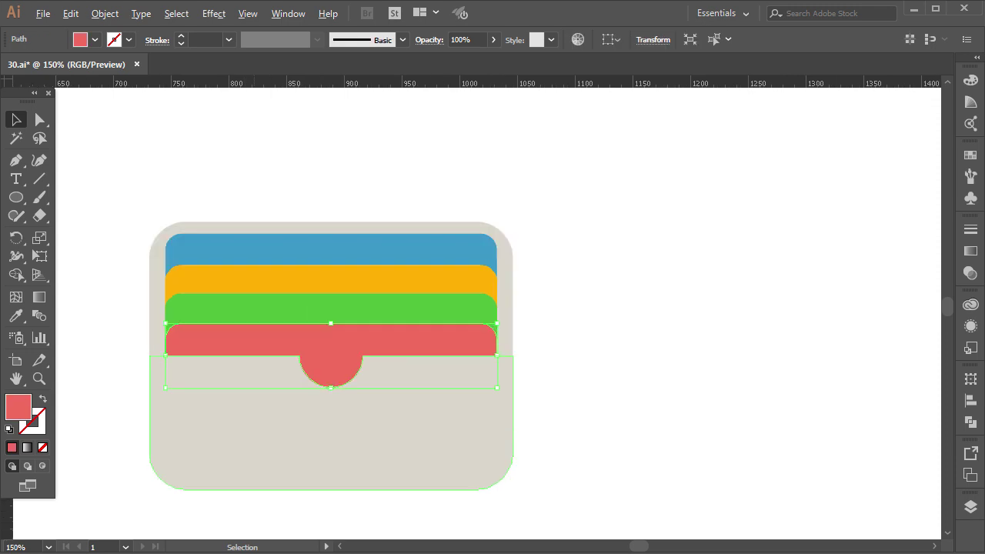
{"action": "key", "text": "ctrl+equal"}
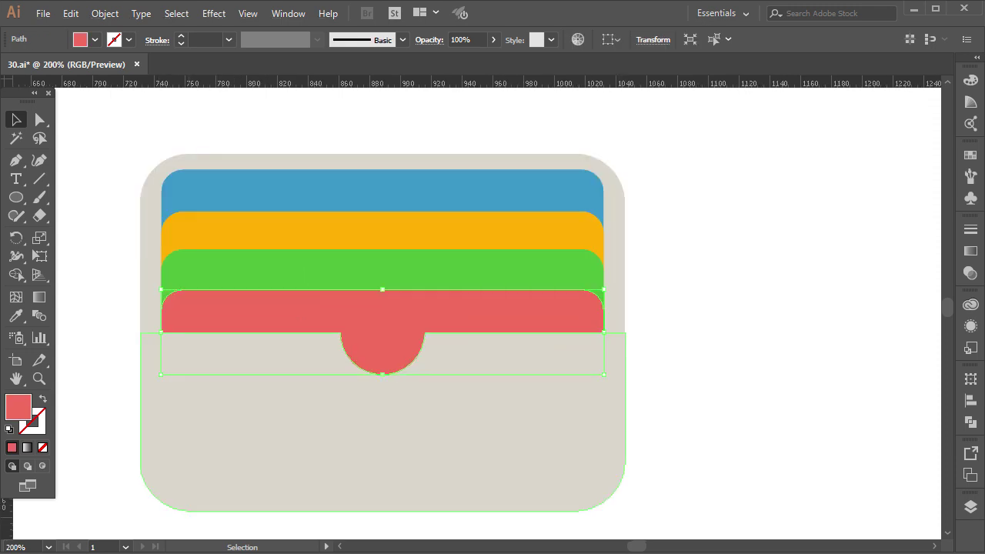
{"action": "key", "text": "a"}
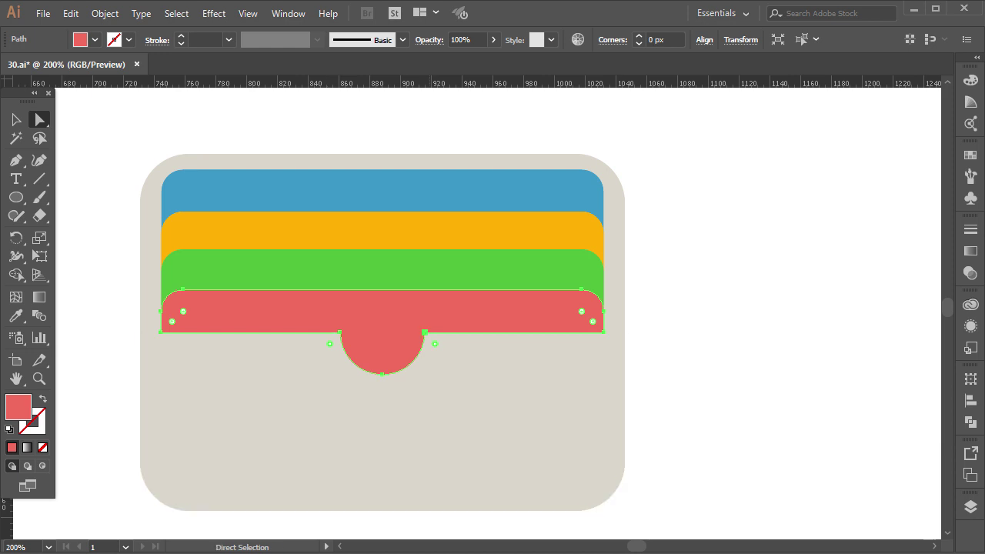
{"action": "left_click_drag", "start_coordinate": [435, 344], "coordinate": [460, 382]}
{"action": "left_click", "coordinate": [17, 119]}
{"action": "key", "text": "ctrl+shift+a"}
{"action": "key", "text": "ctrl+minus"}
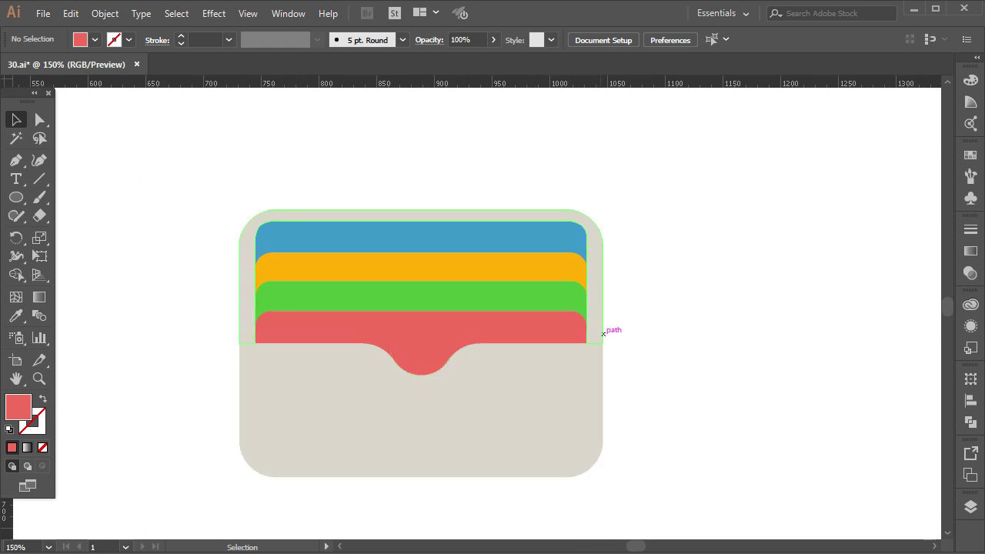
Start a Multiply drop shadow on the wallet's back frame with 20% opacity, 0 px X offset and 2 px Y offset
{"action": "left_click", "coordinate": [599, 296]}
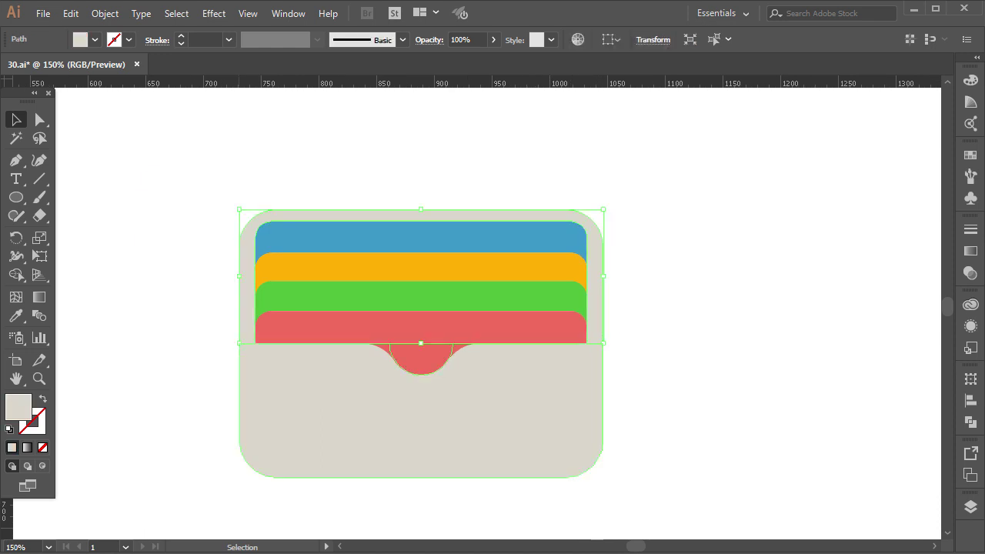
{"action": "scroll", "coordinate": [215, 367], "scroll_direction": "down", "scroll_amount": 1}
{"action": "left_click", "coordinate": [214, 13]}
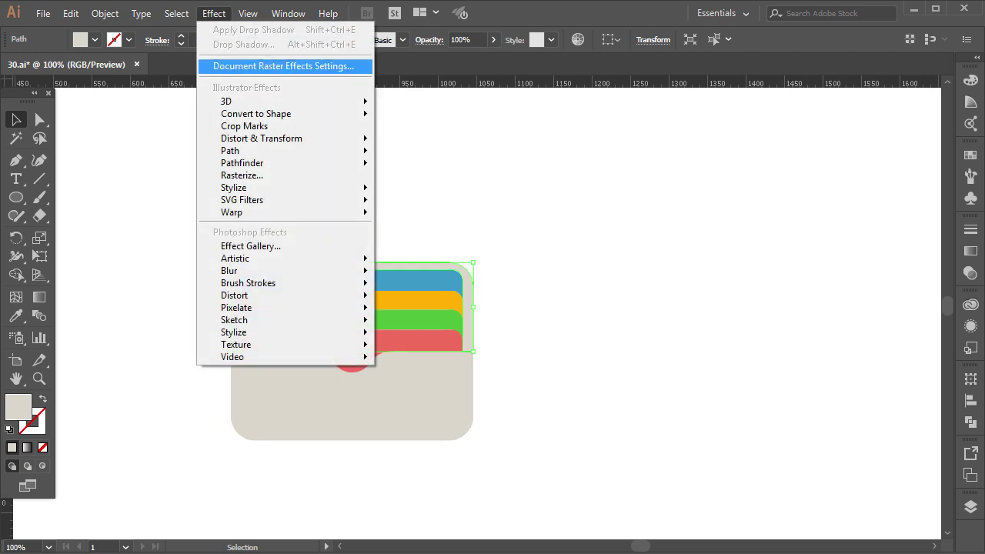
{"action": "mouse_move", "coordinate": [308, 187]}
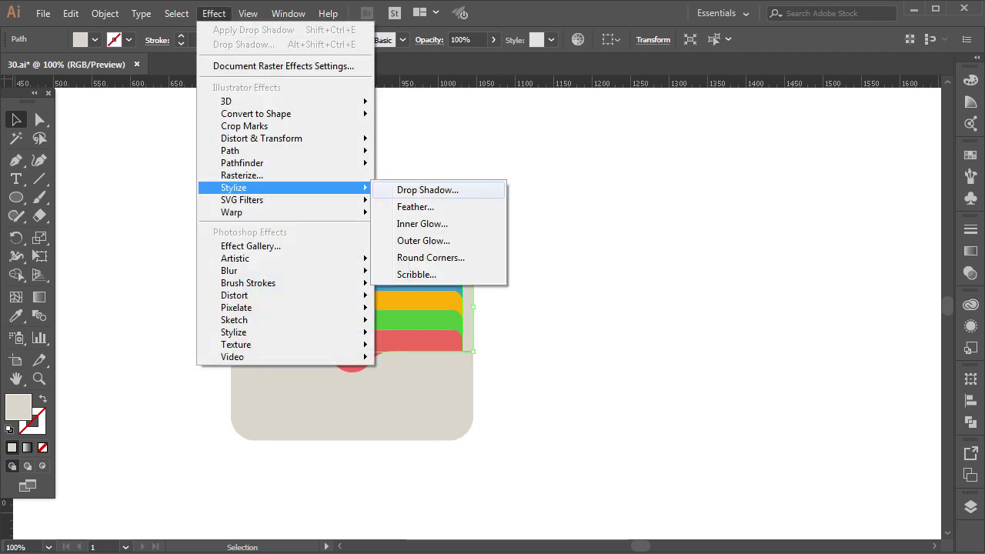
{"action": "left_click", "coordinate": [415, 191]}
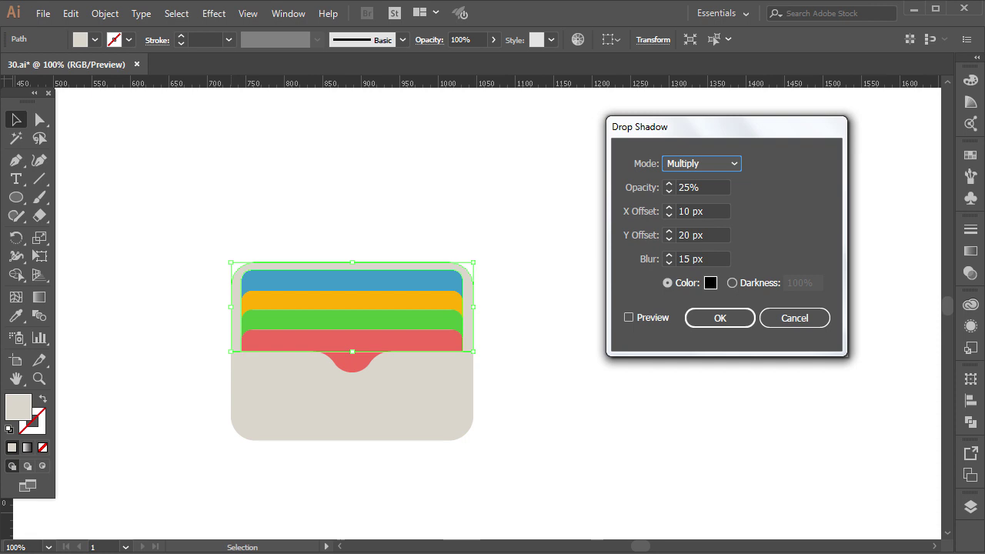
{"action": "left_click_drag", "start_coordinate": [690, 188], "coordinate": [684, 188]}
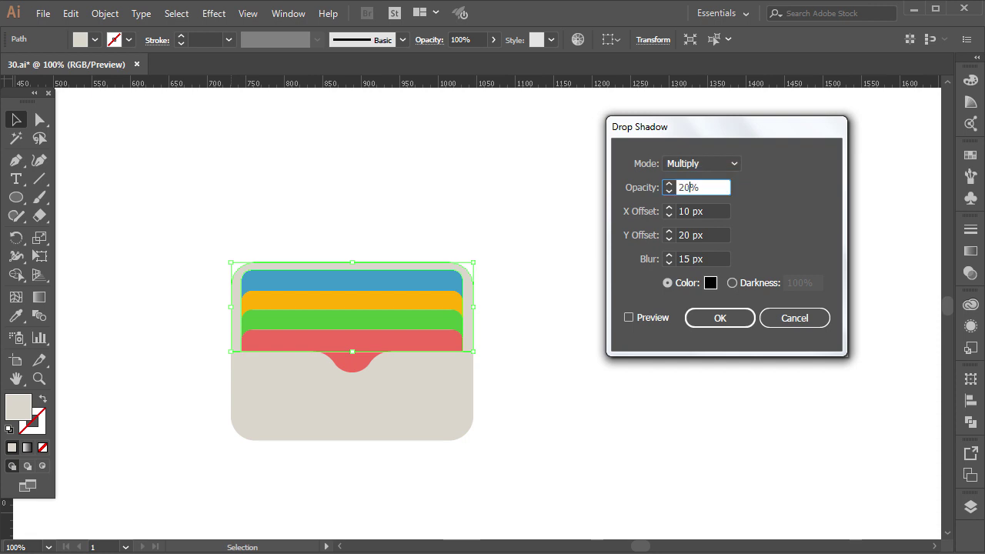
{"action": "key", "text": "Tab"}
{"action": "type", "text": "0"}
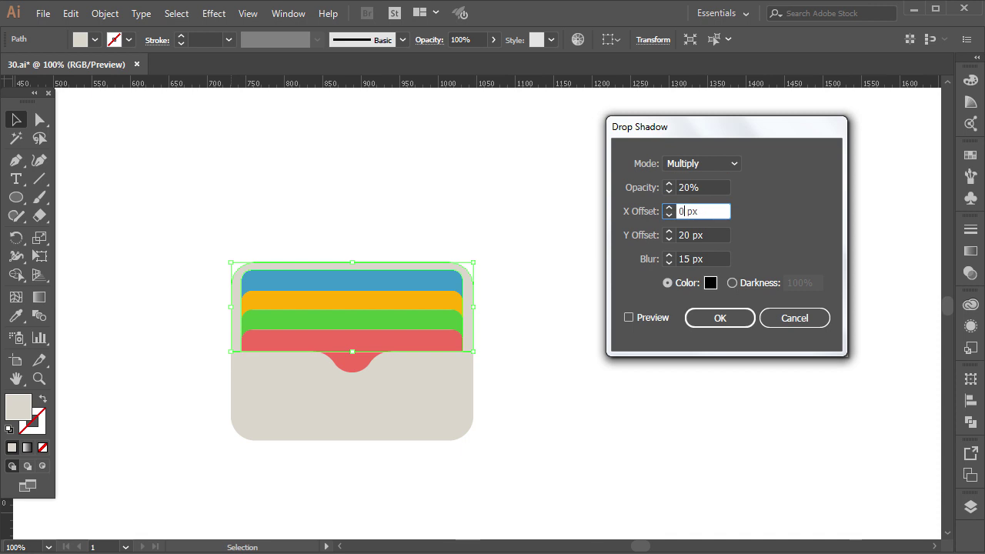
{"action": "key", "text": "Tab"}
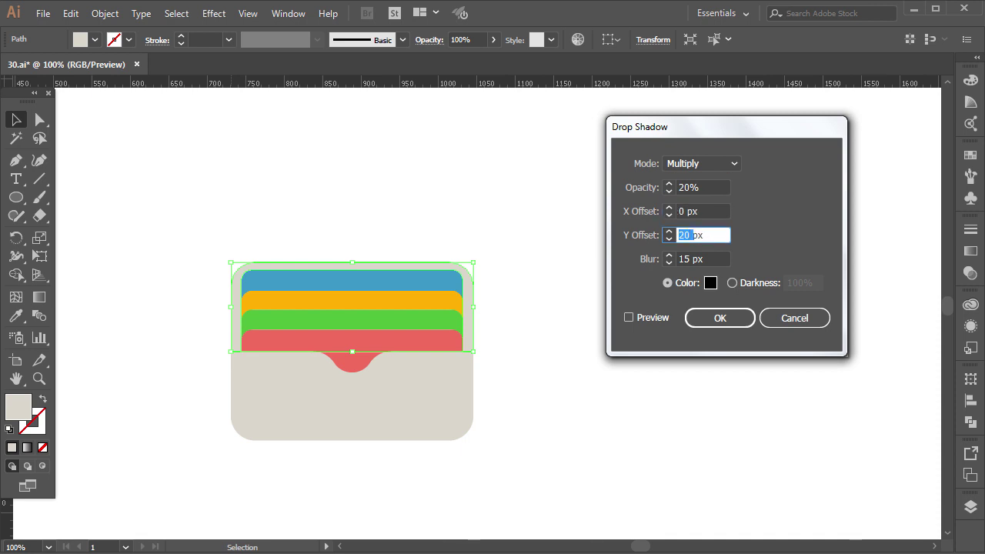
{"action": "type", "text": "2"}
Preview the back frame's shadow, set its blur to 5 px and apply it
{"action": "left_click", "coordinate": [629, 317]}
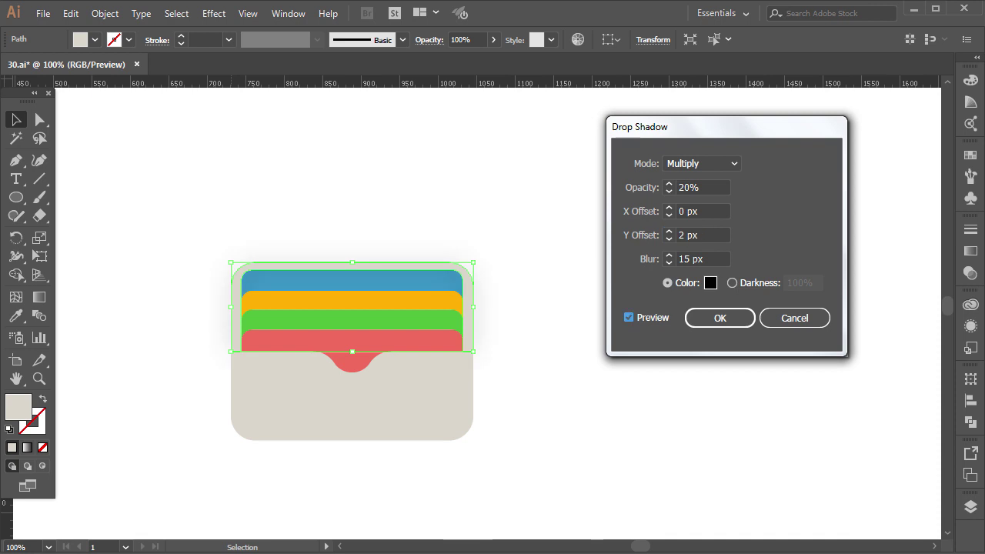
{"action": "left_click", "coordinate": [684, 258]}
{"action": "double_click", "coordinate": [684, 259]}
{"action": "type", "text": "5"}
{"action": "left_click", "coordinate": [721, 318]}
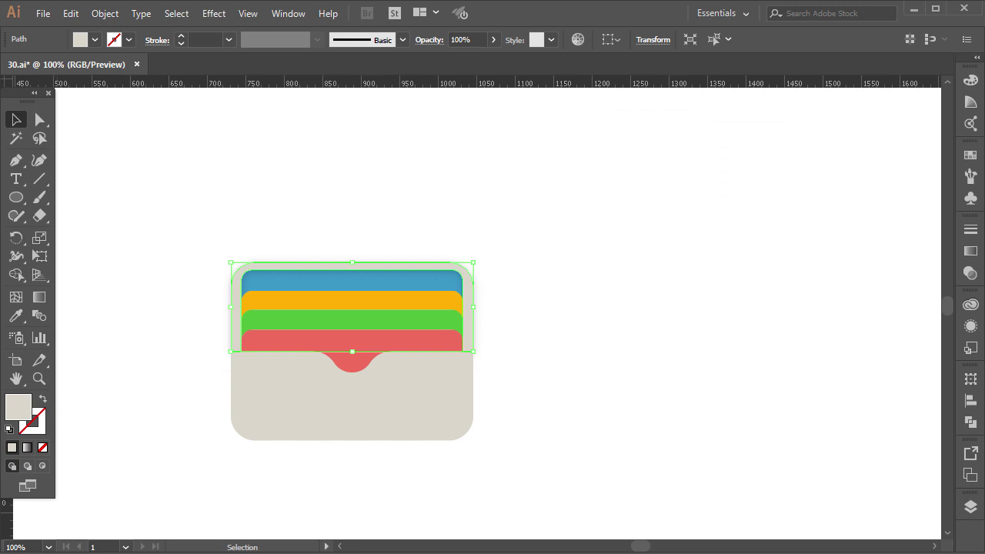
Undo the drop shadow on the wallet's back frame
{"action": "key", "text": "ctrl+shift+a"}
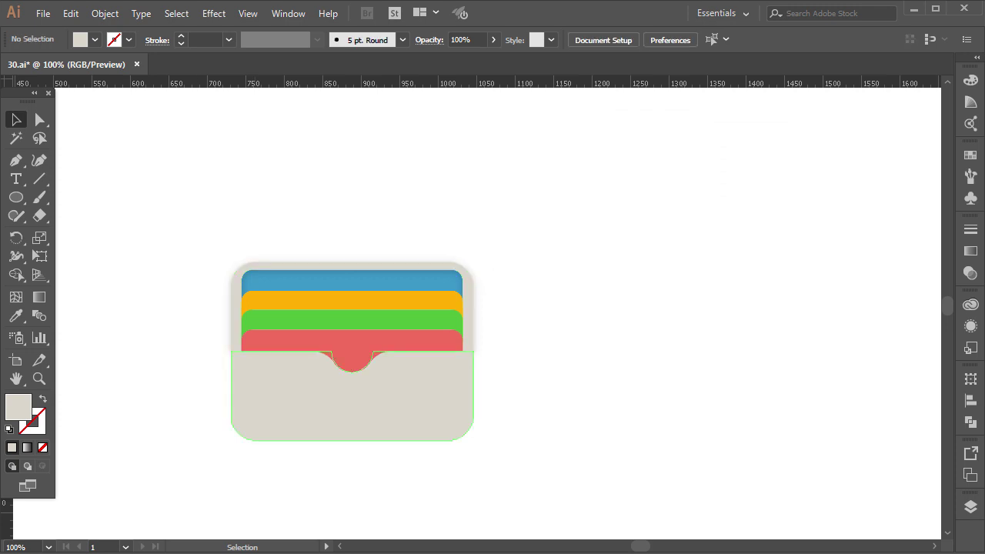
{"action": "key", "text": "ctrl+z"}
Apply a Multiply drop shadow with 20% opacity, 0 px X offset, 2 px Y offset and 5 px blur to the wallet's front pocket, then deselect
{"action": "left_click", "coordinate": [352, 400]}
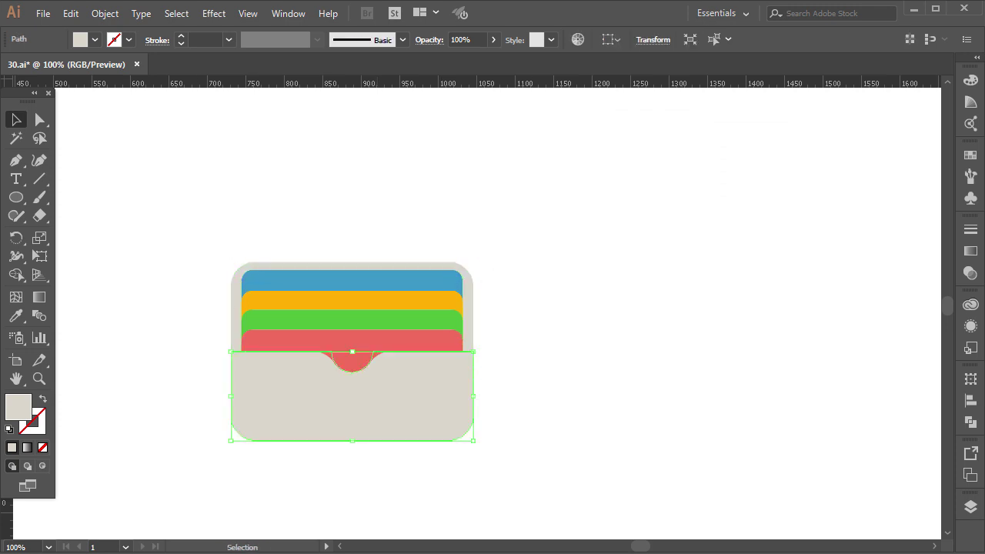
{"action": "left_click", "coordinate": [214, 13]}
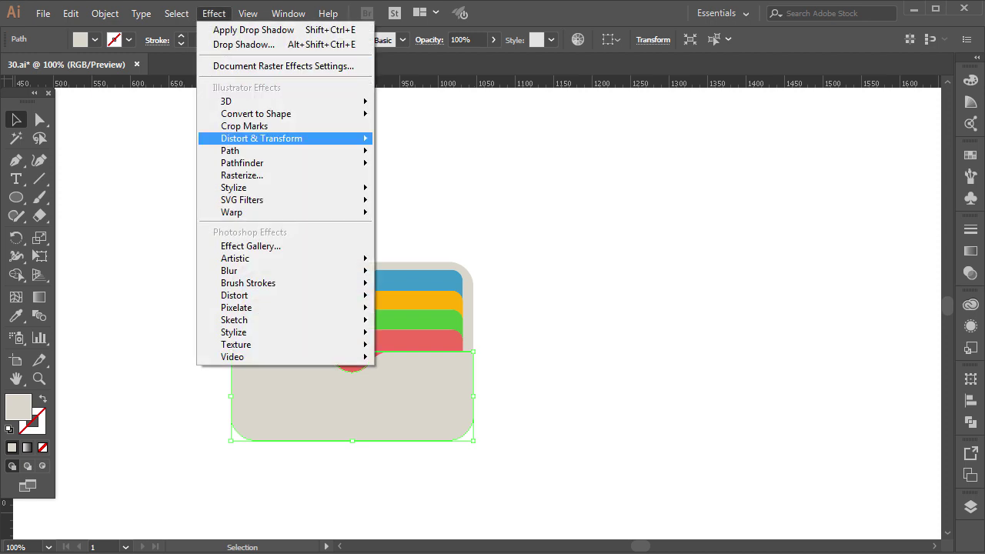
{"action": "mouse_move", "coordinate": [233, 188]}
{"action": "left_click", "coordinate": [423, 188]}
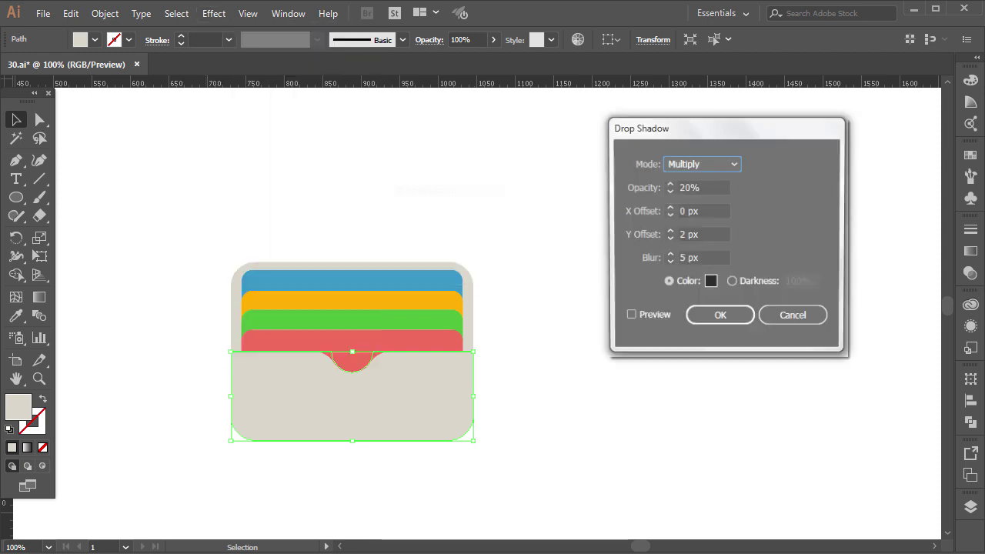
{"action": "left_click", "coordinate": [628, 317]}
{"action": "left_click", "coordinate": [719, 317]}
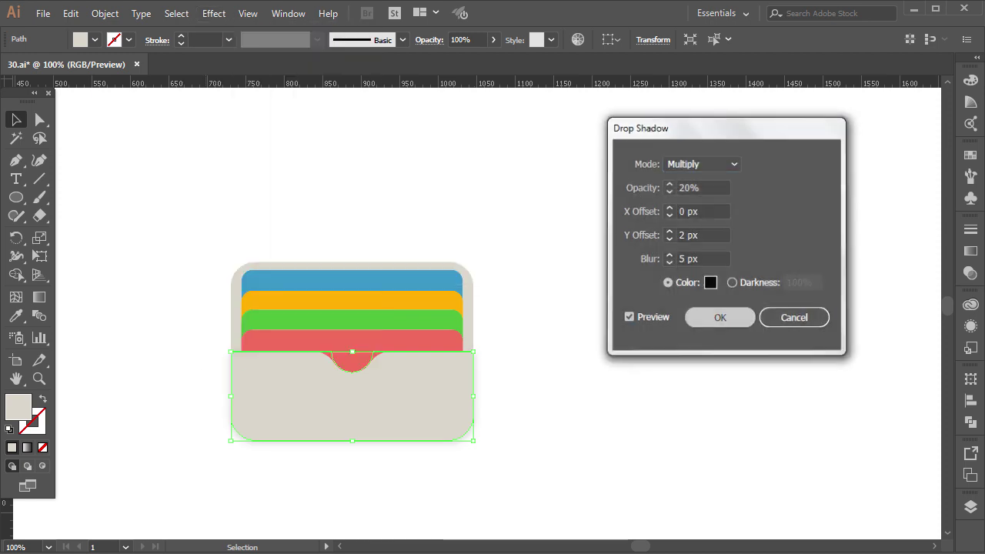
{"action": "key", "text": "ctrl+shift+a"}
Draw a square about 395 px wide that covers the whole wallet with a margin around it
{"action": "key", "text": "ctrl+minus"}
{"action": "key", "text": "ctrl+minus"}
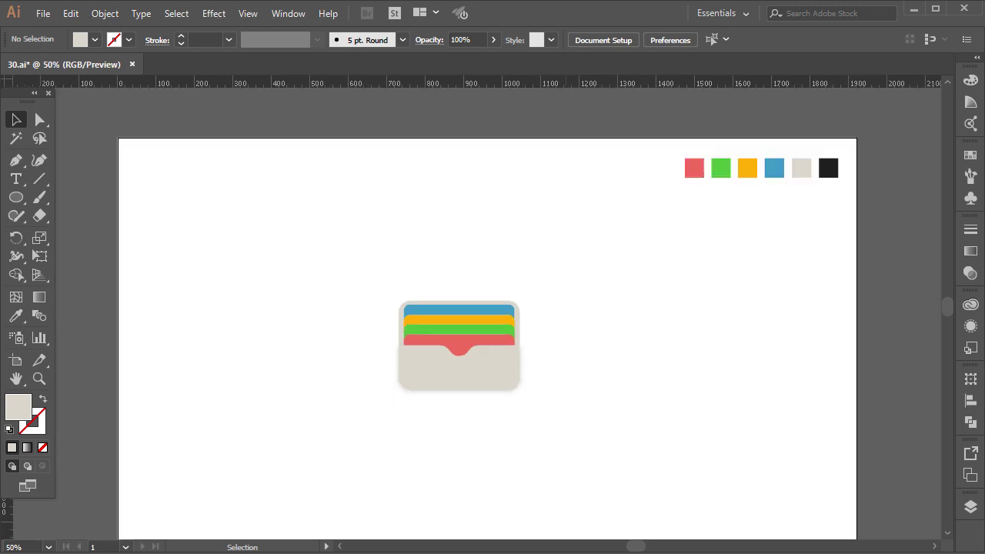
{"action": "left_click", "coordinate": [15, 197]}
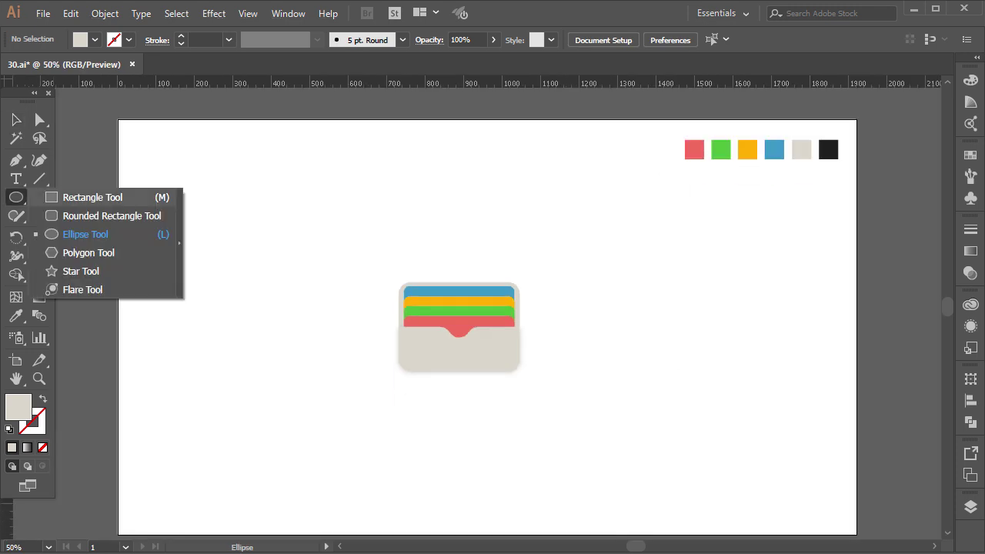
{"action": "key", "text": "m"}
{"action": "mouse_move", "coordinate": [373, 255]}
{"action": "left_mouse_down"}
{"action": "mouse_move", "coordinate": [536, 415]}
{"action": "mouse_move", "coordinate": [526, 406]}
{"action": "left_mouse_up"}
{"action": "key", "text": "alt"}
{"action": "key", "text": "v"}
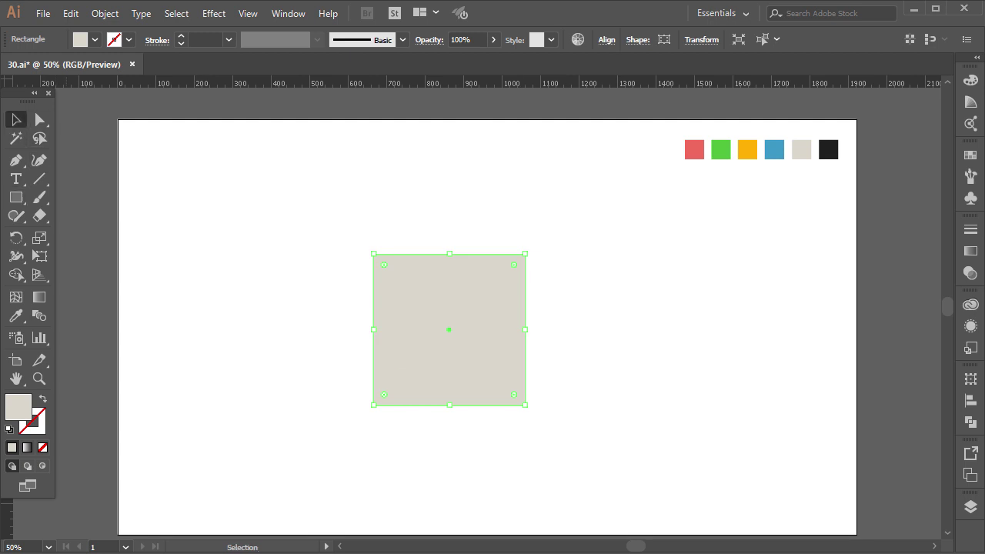
Fill the square with the black swatch's color and round all four corners to a radius of about 85 px
{"action": "key", "text": "i"}
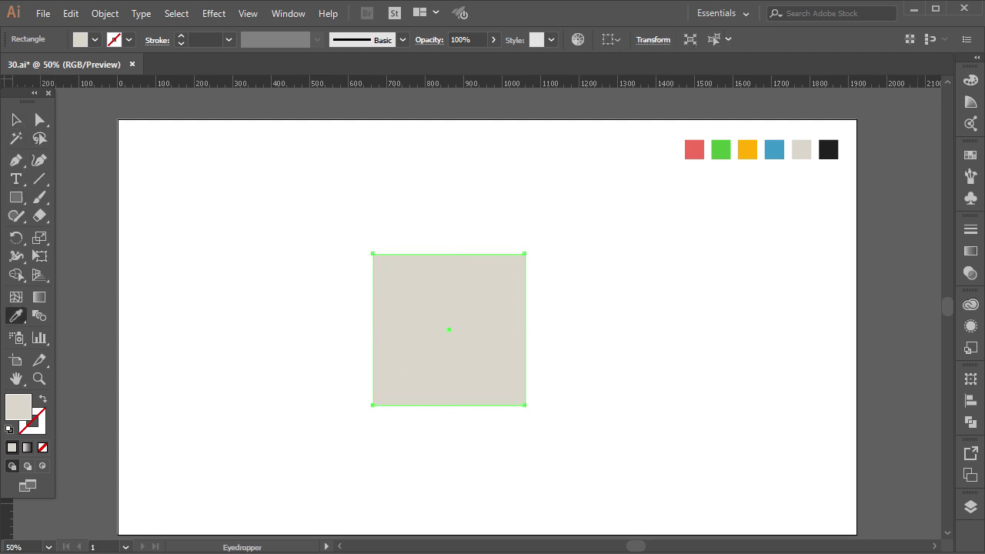
{"action": "left_click", "coordinate": [828, 150]}
{"action": "key", "text": "v"}
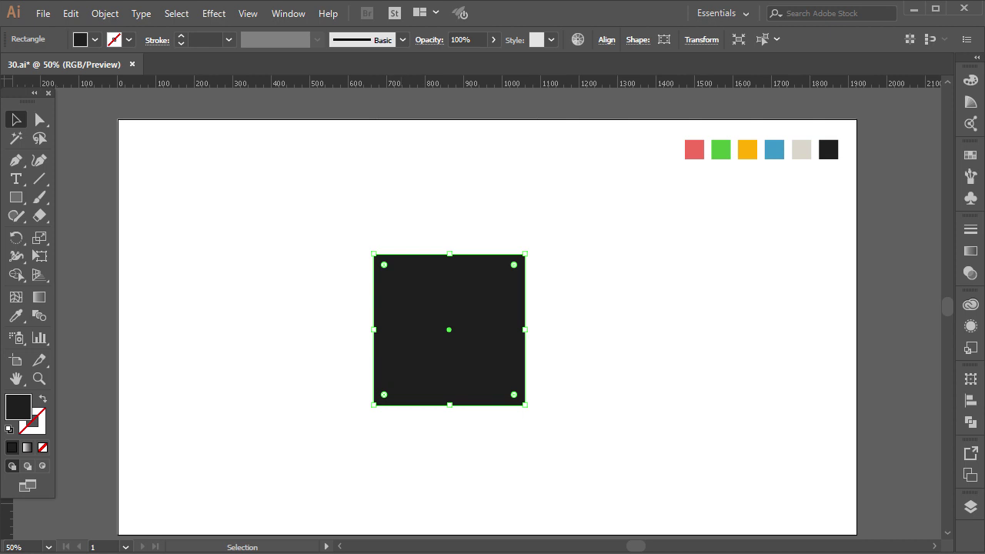
{"action": "left_click_drag", "start_coordinate": [384, 264], "coordinate": [406, 286]}
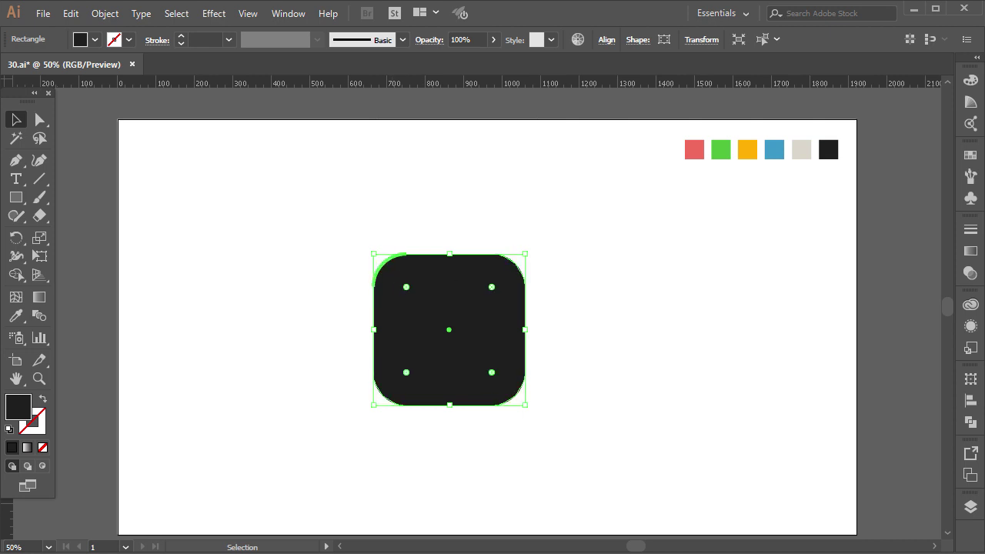
Send the black rounded square backward one level and deselect it
{"action": "right_click", "coordinate": [493, 288]}
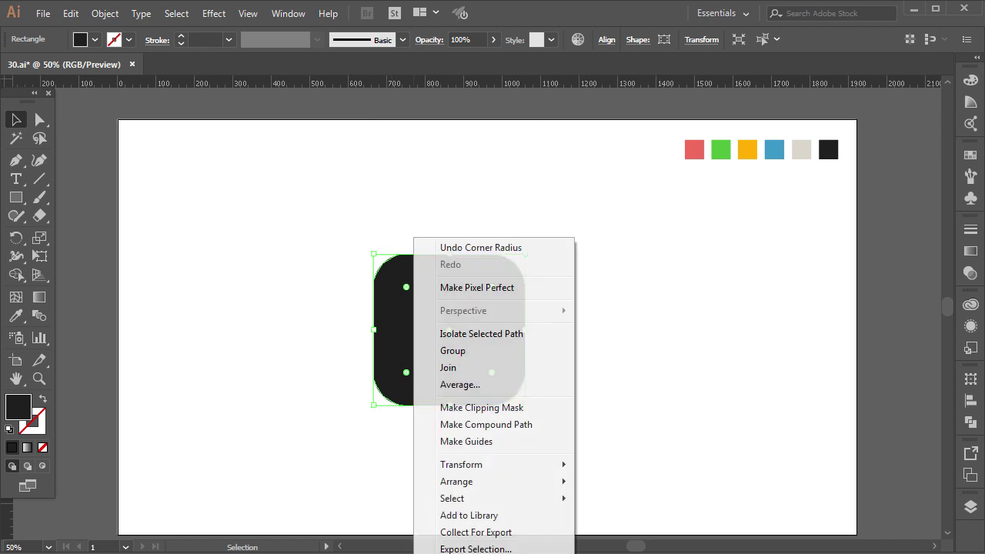
{"action": "mouse_move", "coordinate": [461, 481]}
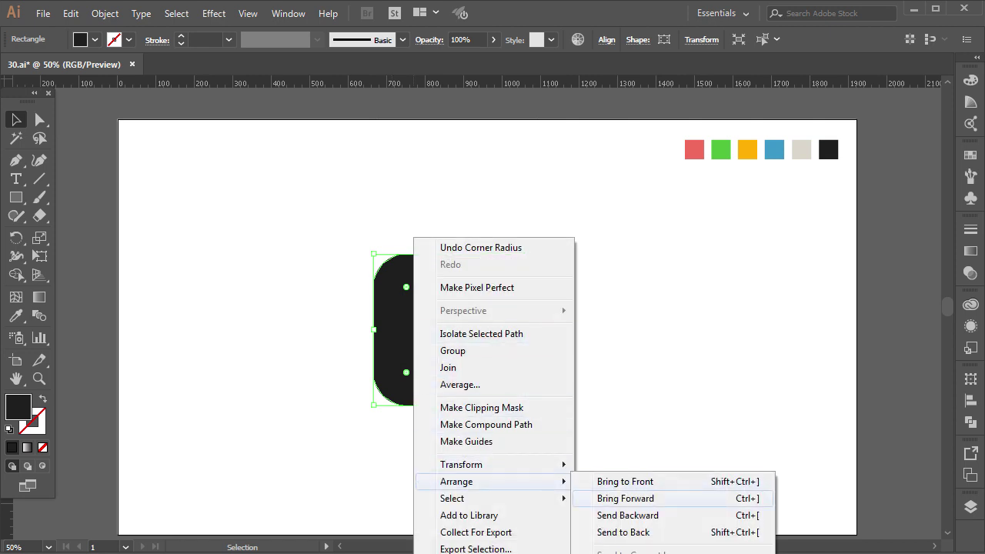
{"action": "left_click", "coordinate": [627, 515]}
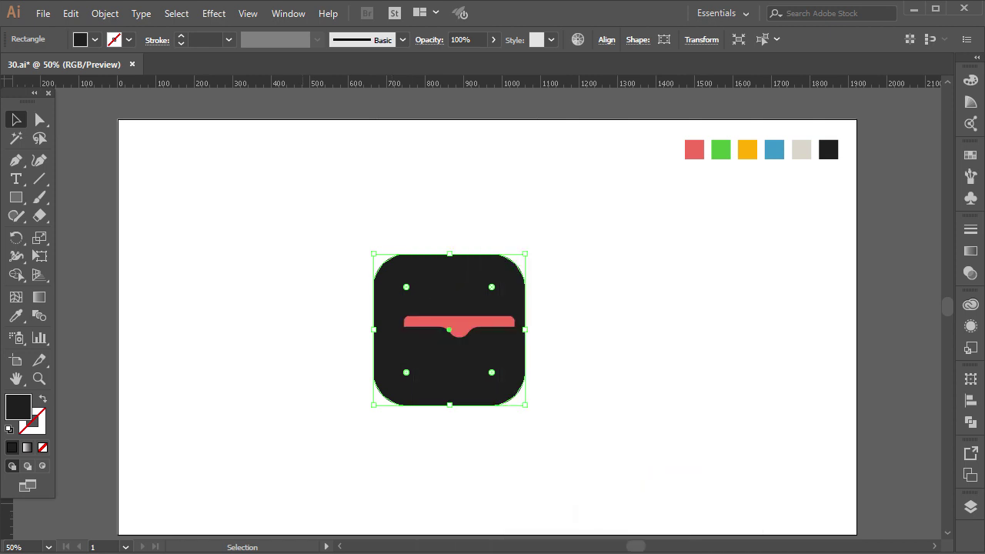
{"action": "left_click", "coordinate": [588, 354]}
Send the black rounded square to the back, behind all the wallet shapes, and deselect it
{"action": "scroll", "coordinate": [507, 295], "scroll_direction": "up", "scroll_amount": 1}
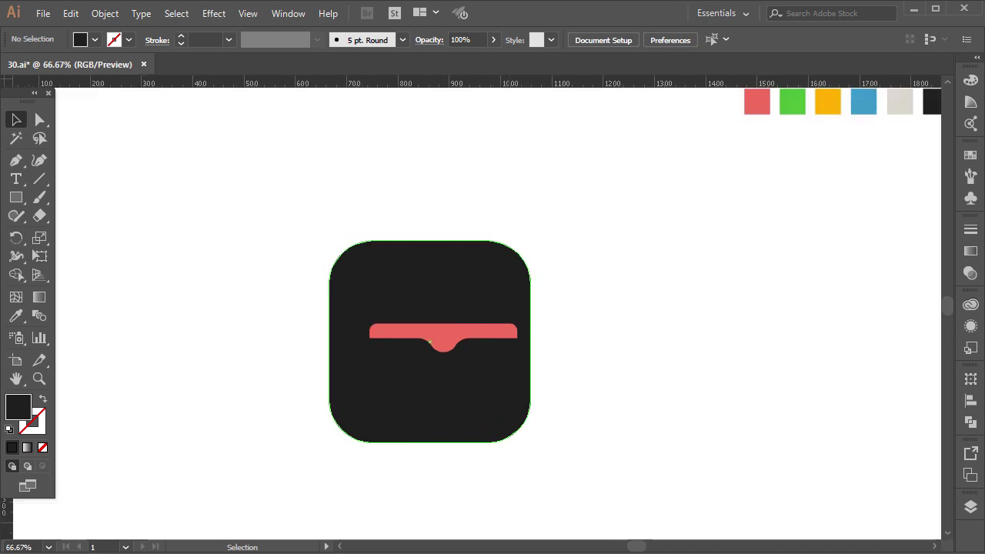
{"action": "left_click", "coordinate": [508, 295]}
{"action": "right_click", "coordinate": [509, 296]}
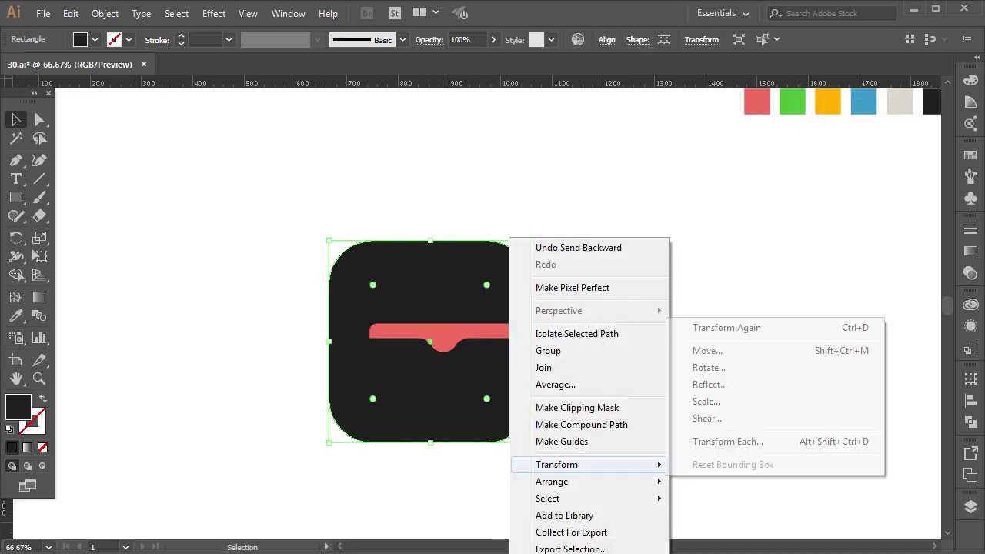
{"action": "mouse_move", "coordinate": [585, 498]}
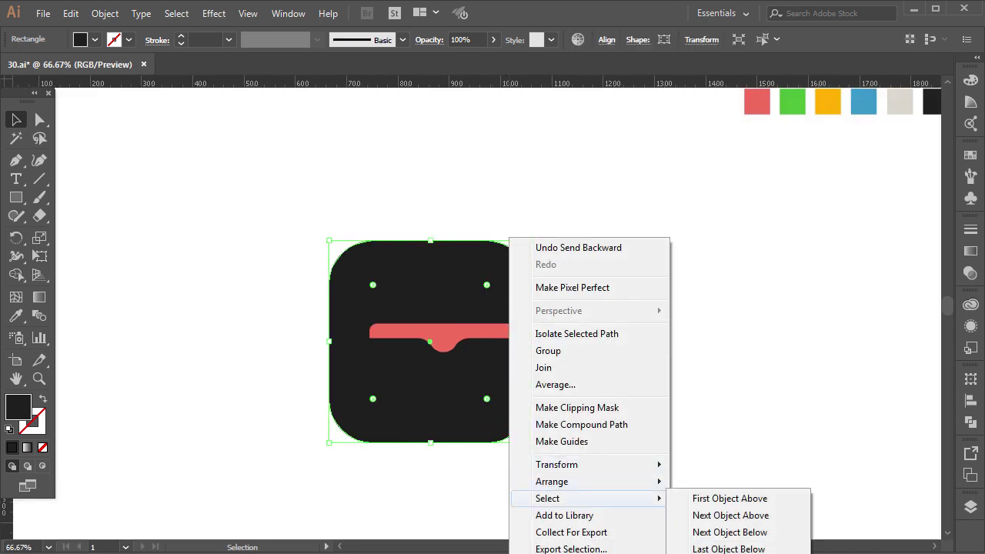
{"action": "mouse_move", "coordinate": [584, 463]}
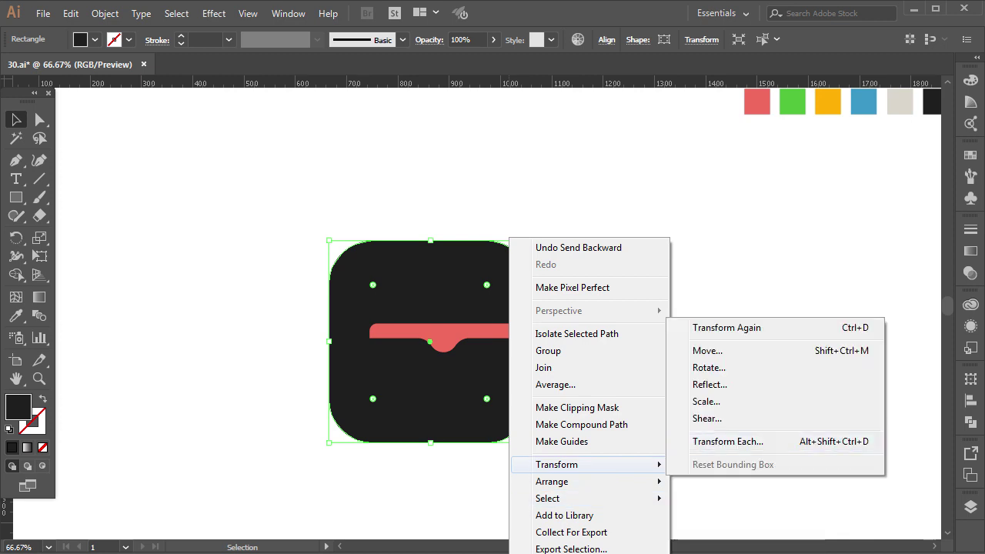
{"action": "mouse_move", "coordinate": [585, 481]}
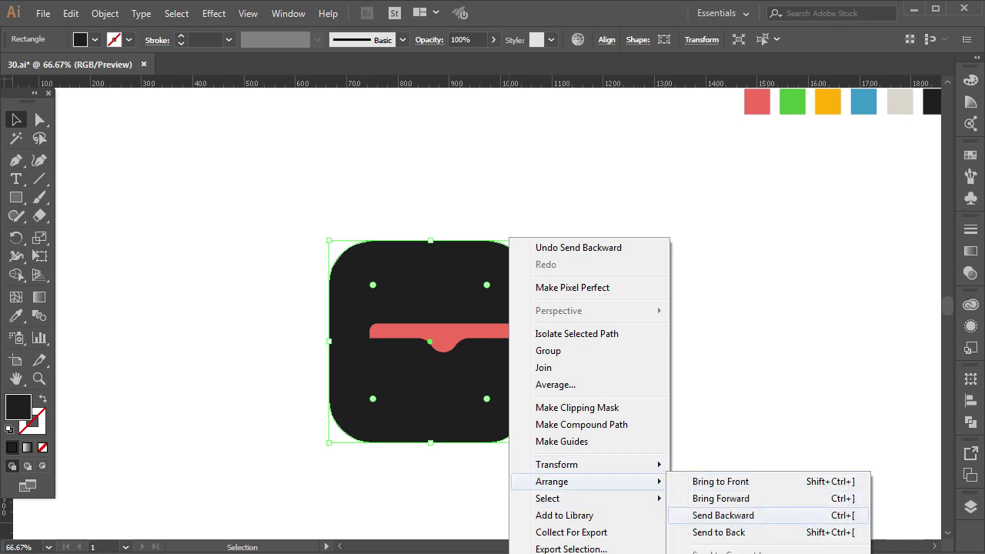
{"action": "left_click", "coordinate": [719, 532]}
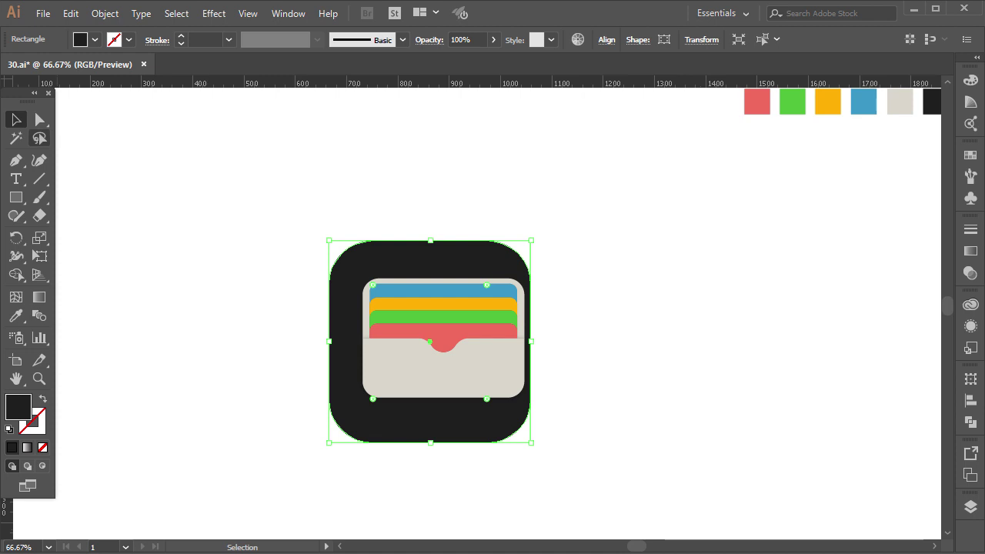
{"action": "key", "text": "ctrl+shift+a"}
Group all the wallet shapes, leaving the black rounded square out of the group
{"action": "left_click_drag", "start_coordinate": [601, 280], "coordinate": [483, 354]}
{"action": "left_click", "coordinate": [514, 248], "text": "shift"}
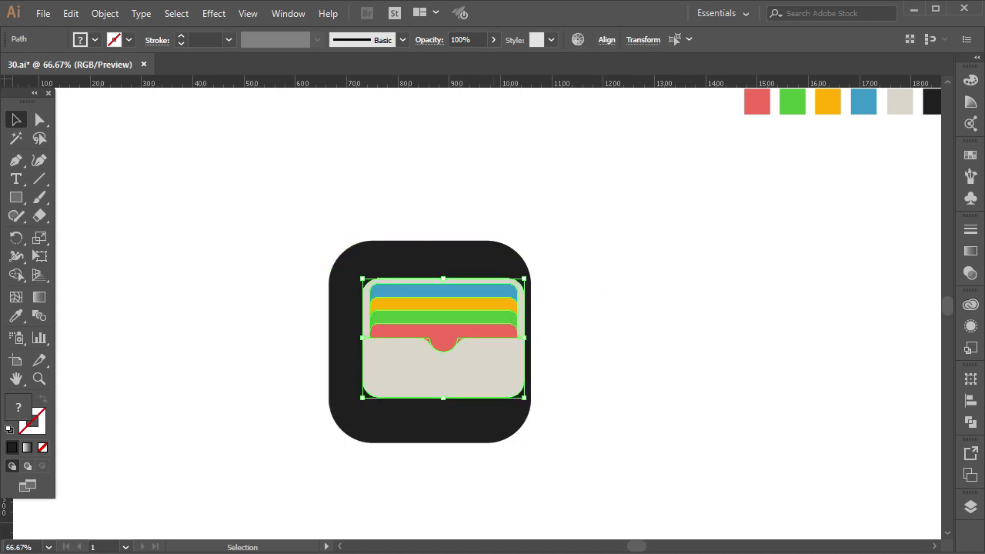
{"action": "right_click", "coordinate": [493, 323]}
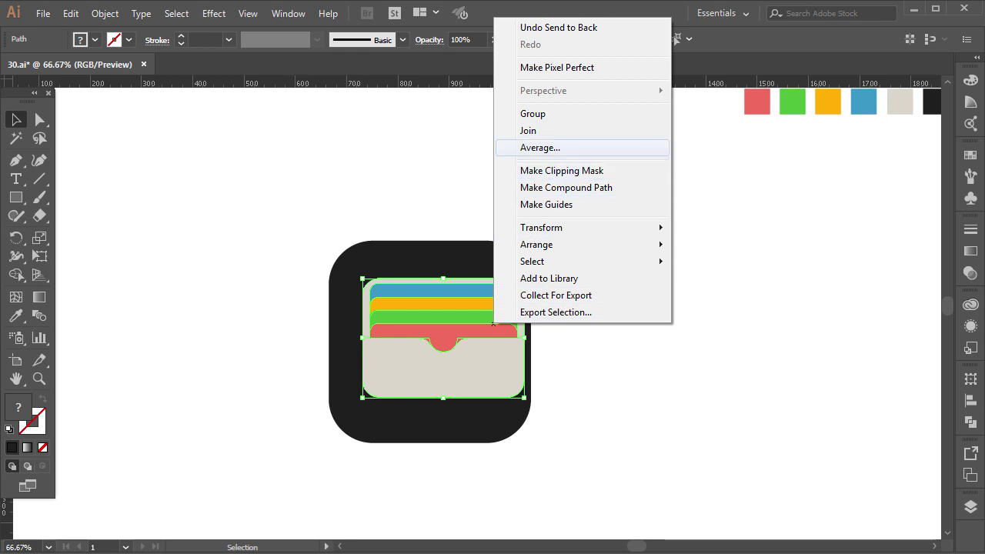
{"action": "left_click", "coordinate": [533, 113]}
Center the wallet group and the black rounded square on each other horizontally and vertically
{"action": "left_click_drag", "start_coordinate": [577, 261], "coordinate": [469, 374]}
{"action": "left_click", "coordinate": [606, 39]}
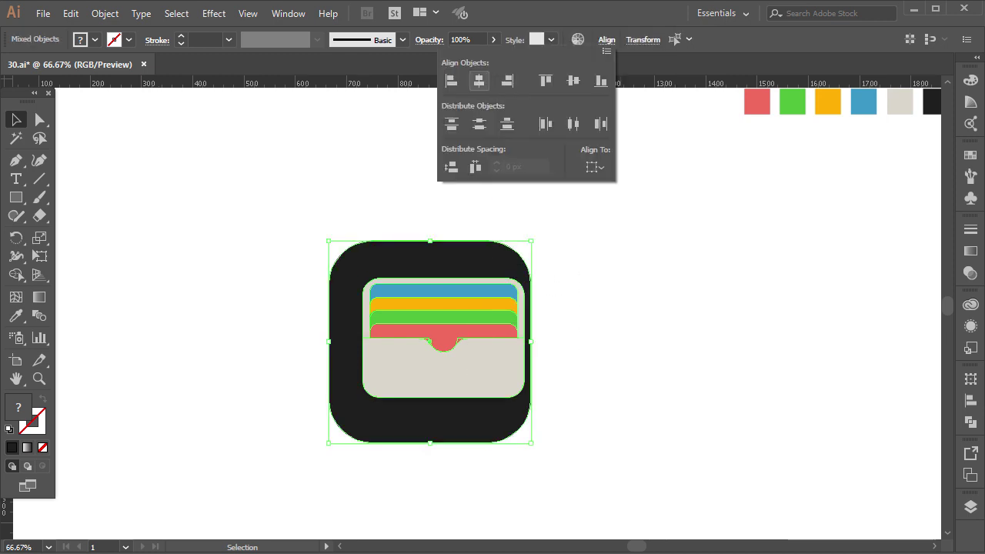
{"action": "left_click", "coordinate": [507, 81]}
{"action": "left_click", "coordinate": [573, 81]}
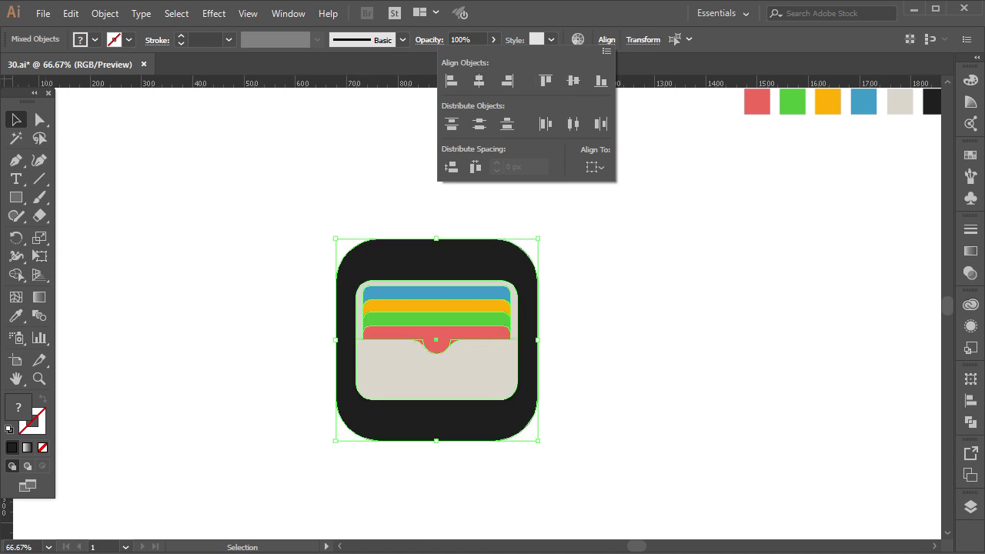
{"action": "key", "text": "Escape"}
Move the wallet and its black background together about 40 px straight to the right on the artboard and deselect them
{"action": "key", "text": "ctrl+minus"}
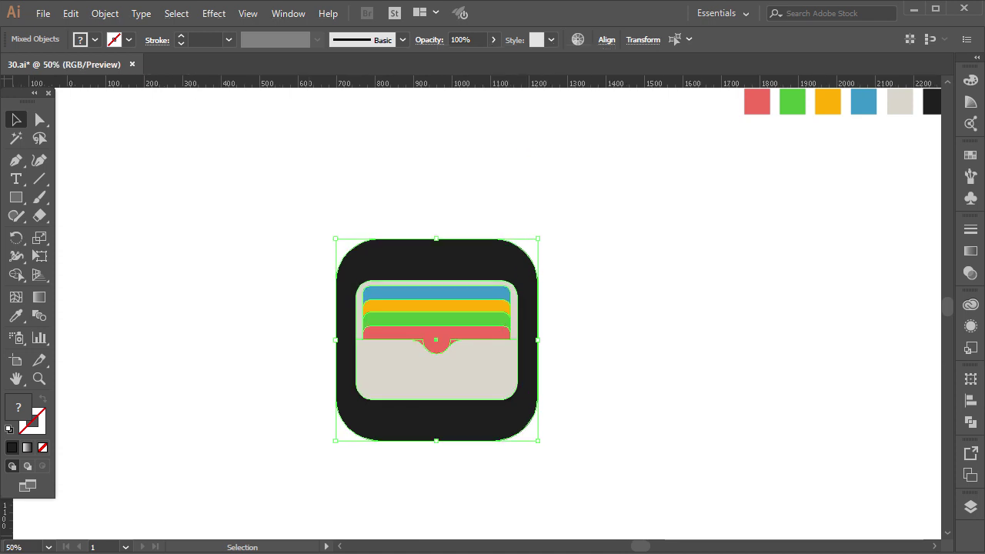
{"action": "left_click_drag", "start_coordinate": [568, 262], "coordinate": [332, 346]}
{"action": "left_click_drag", "start_coordinate": [439, 350], "coordinate": [454, 350]}
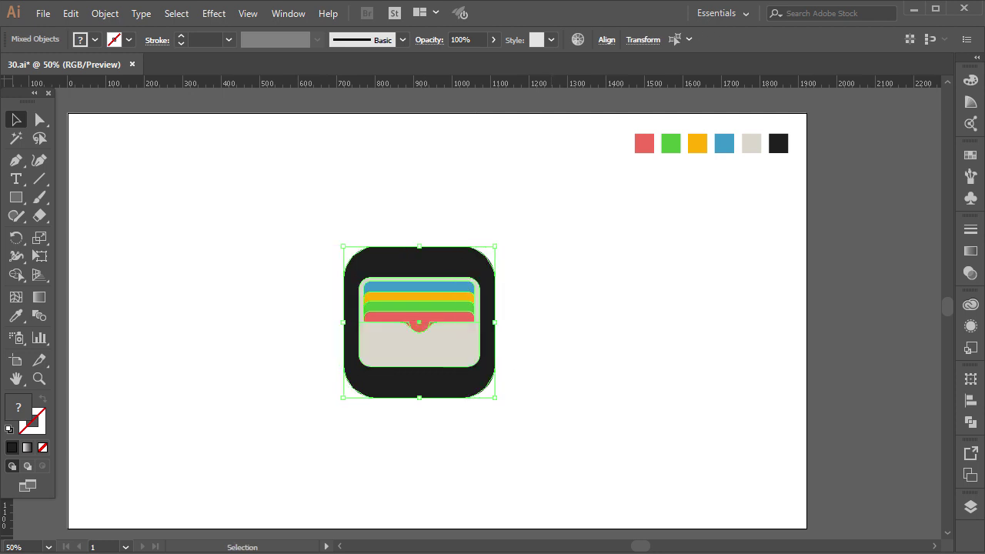
{"action": "left_click", "coordinate": [551, 373]}
{"action": "left_click_drag", "start_coordinate": [525, 385], "coordinate": [528, 353]}
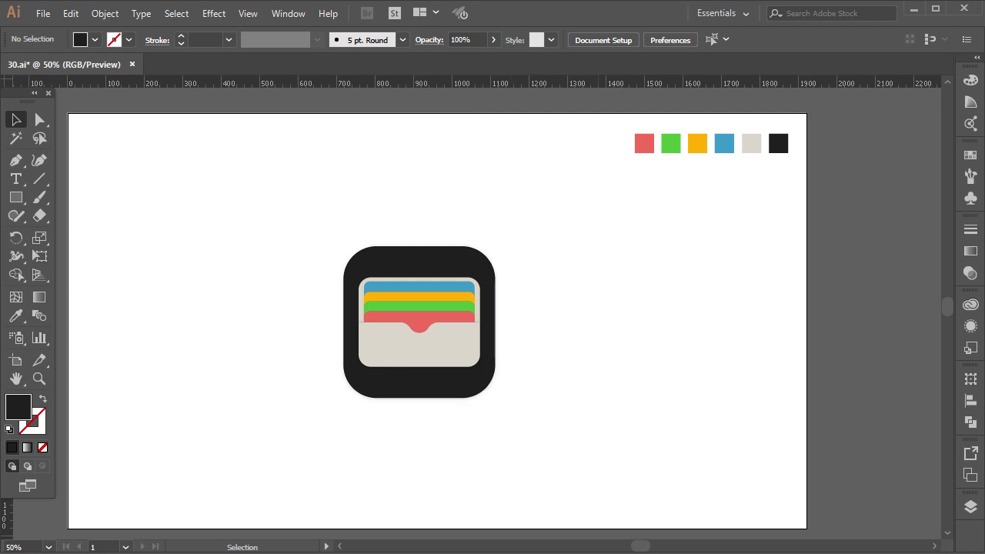
{"action": "key", "text": "space"}
{"action": "left_click_drag", "start_coordinate": [776, 125], "coordinate": [829, 124]}
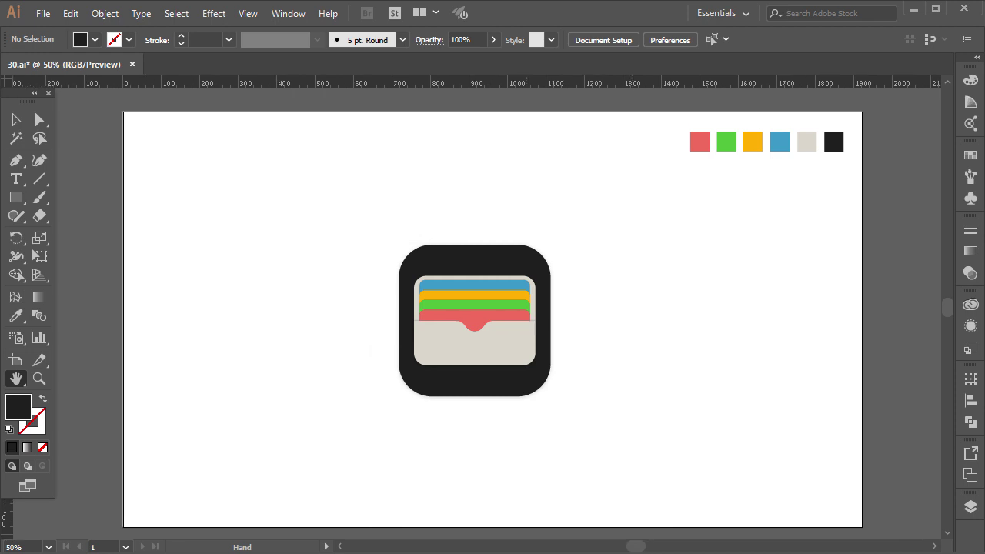